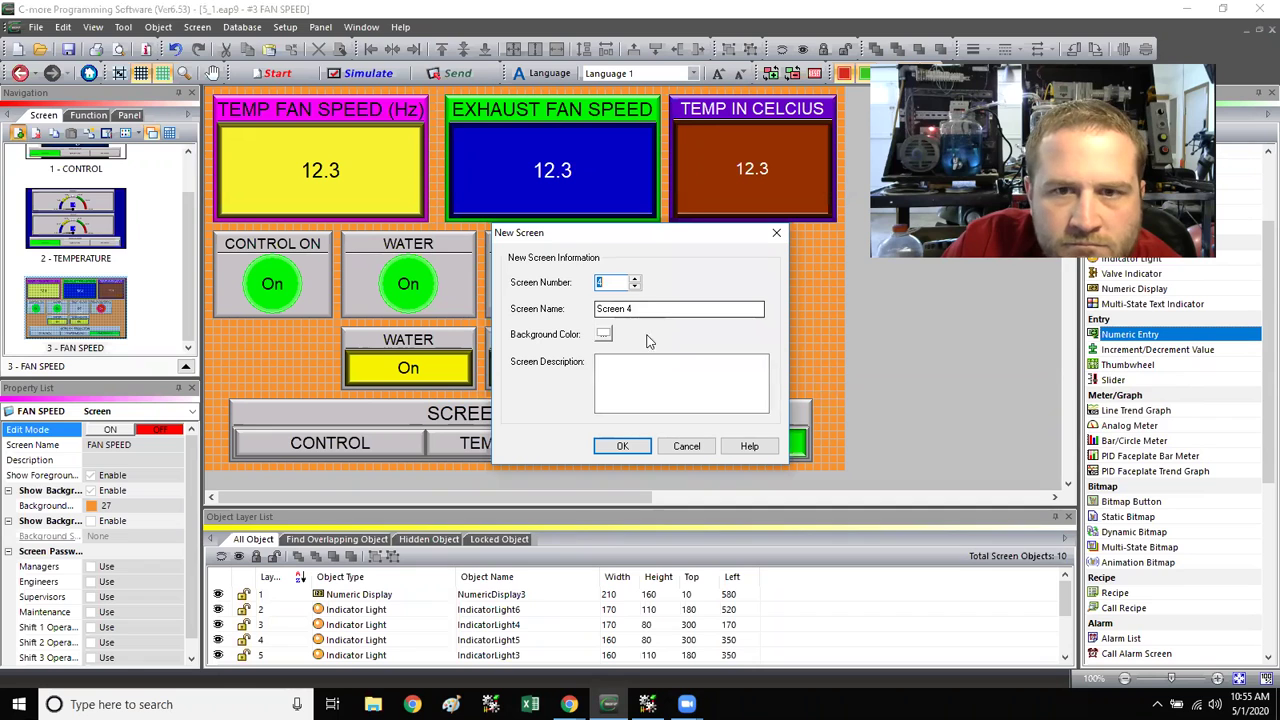
# Step: Create a new screen with number 4 and the name Screen 4
pyautogui.click(621, 447)
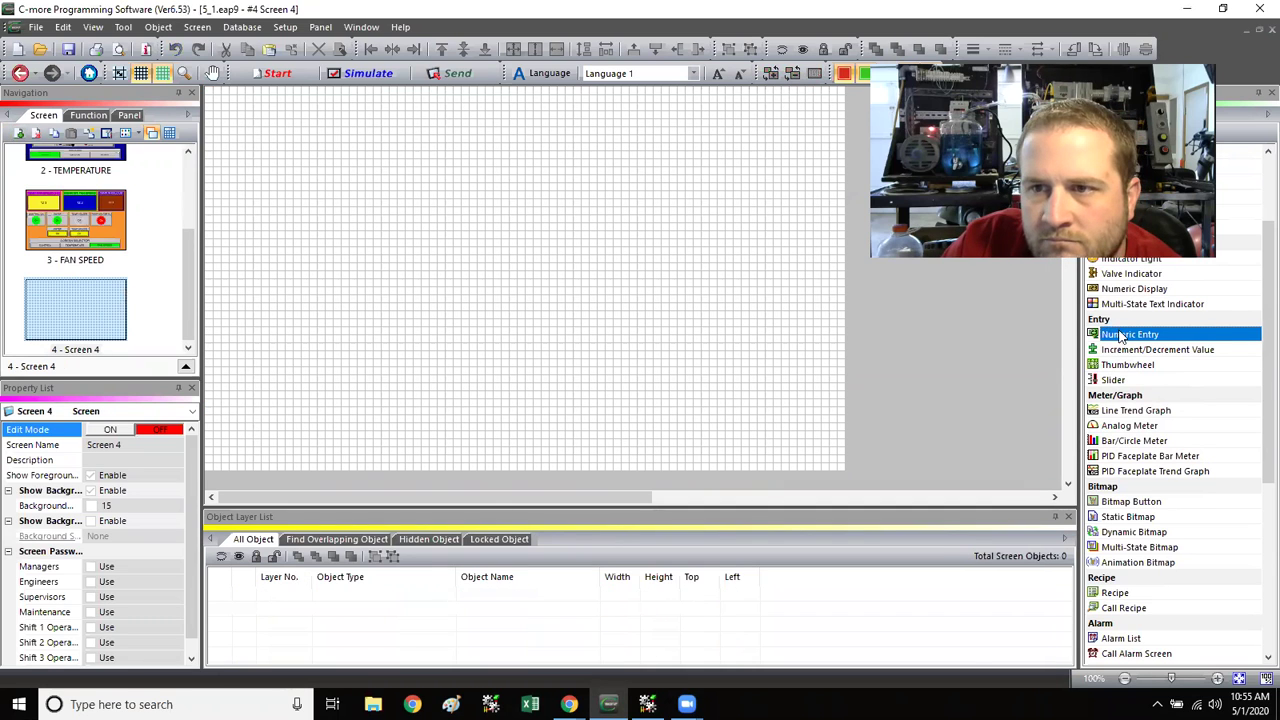
# Step: Review the settings and object styles of a Numeric Entry on Screen 4, and discard the object
pyautogui.click(549, 257)
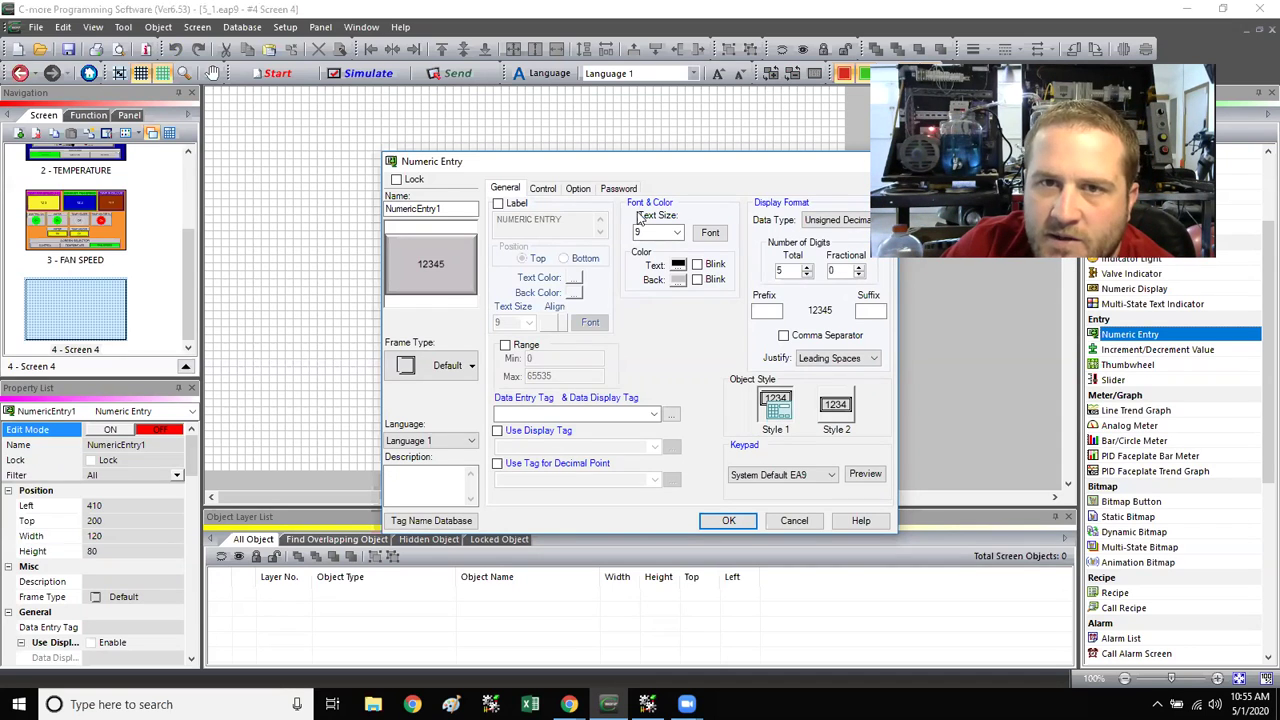
pyautogui.moveTo(646, 166); pyautogui.dragTo(585, 153)
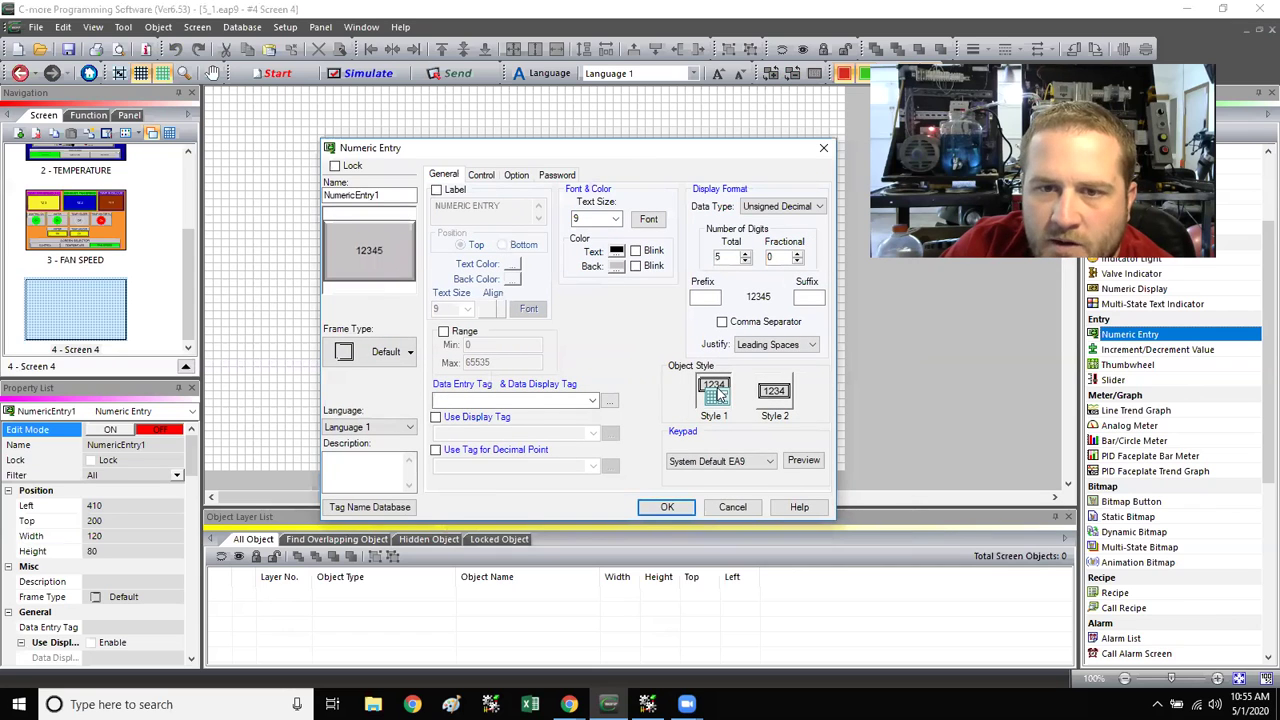
pyautogui.click(664, 507)
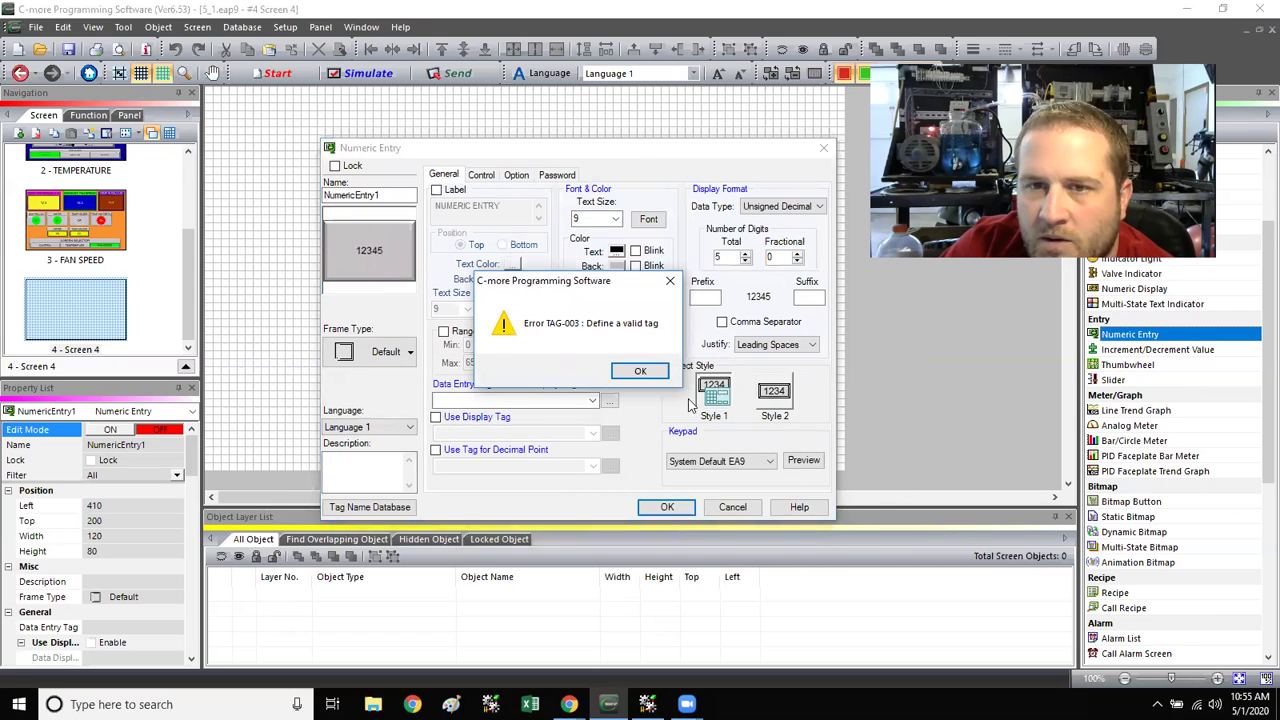
pyautogui.click(643, 371)
pyautogui.click(742, 507)
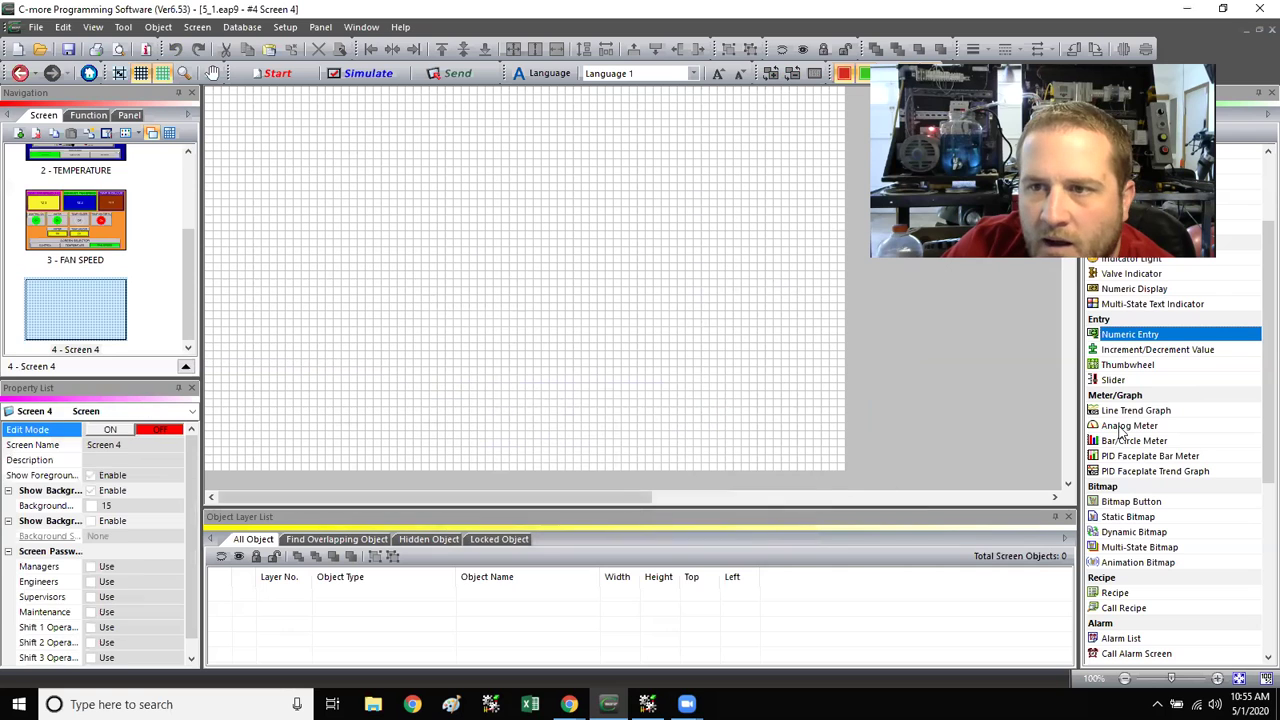
# Step: Review the settings and object styles of a Thumbwheel on Screen 4, and discard the object
pyautogui.click(1127, 365)
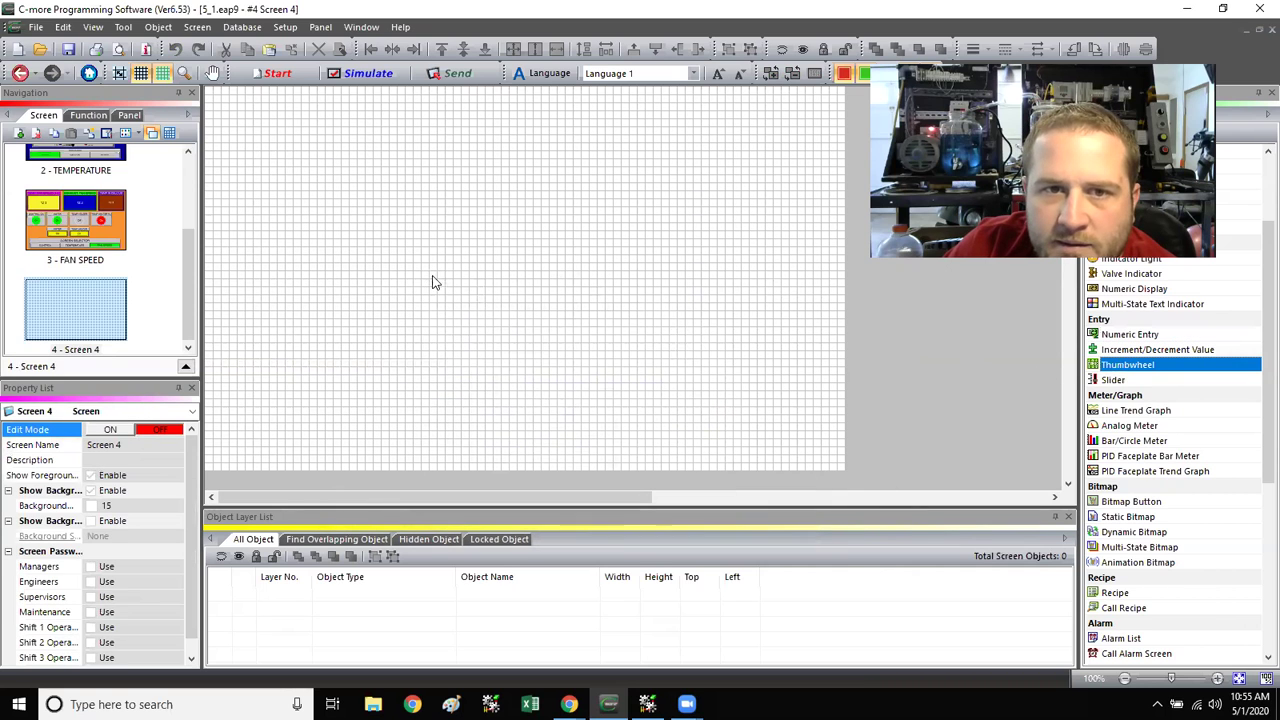
pyautogui.click(456, 388)
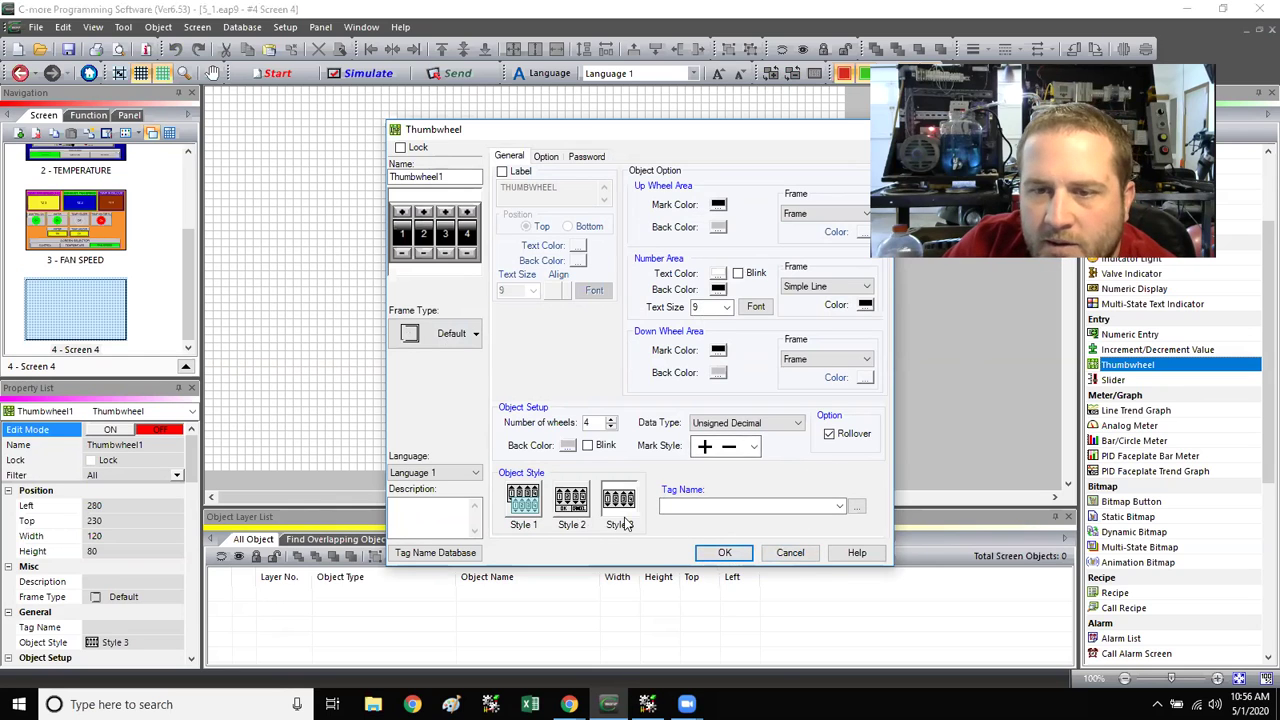
pyautogui.click(790, 552)
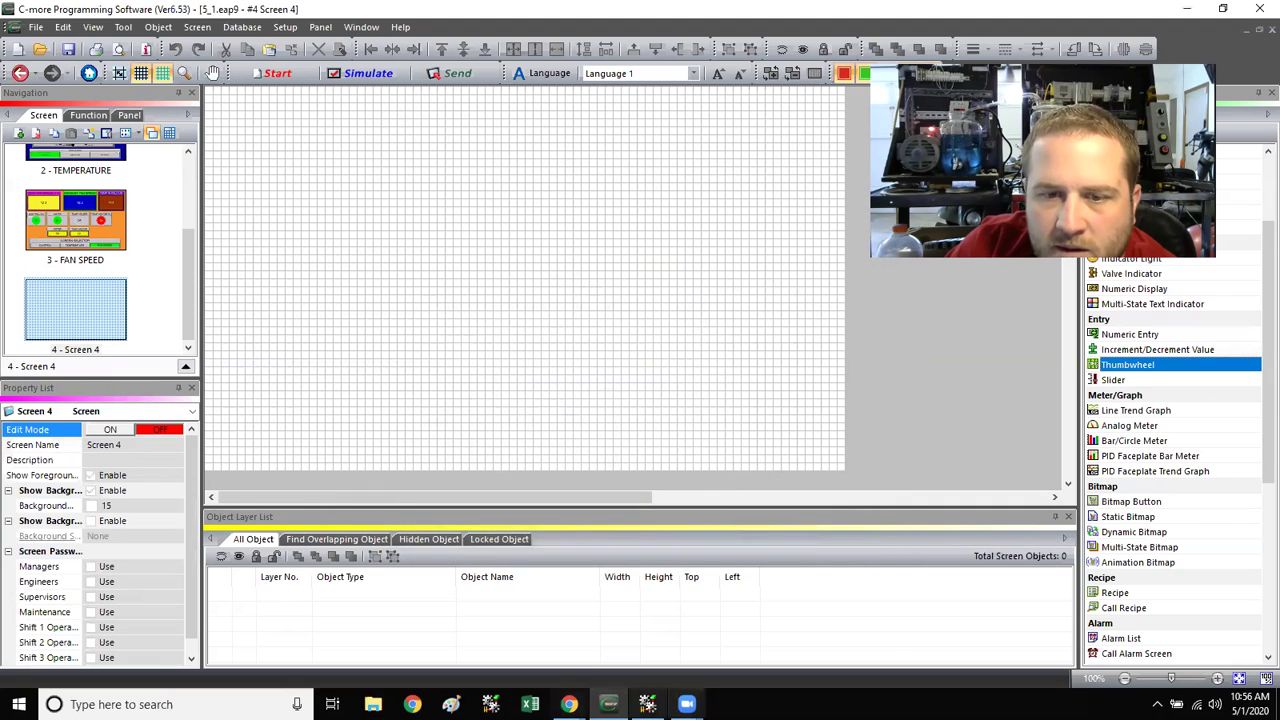
# Step: Switch to RSLogix 5000 and examine the exhaust fan speed and temperature conversion rungs in MainRoutine
pyautogui.click(647, 704)
pyautogui.scroll(5, 949, 485)
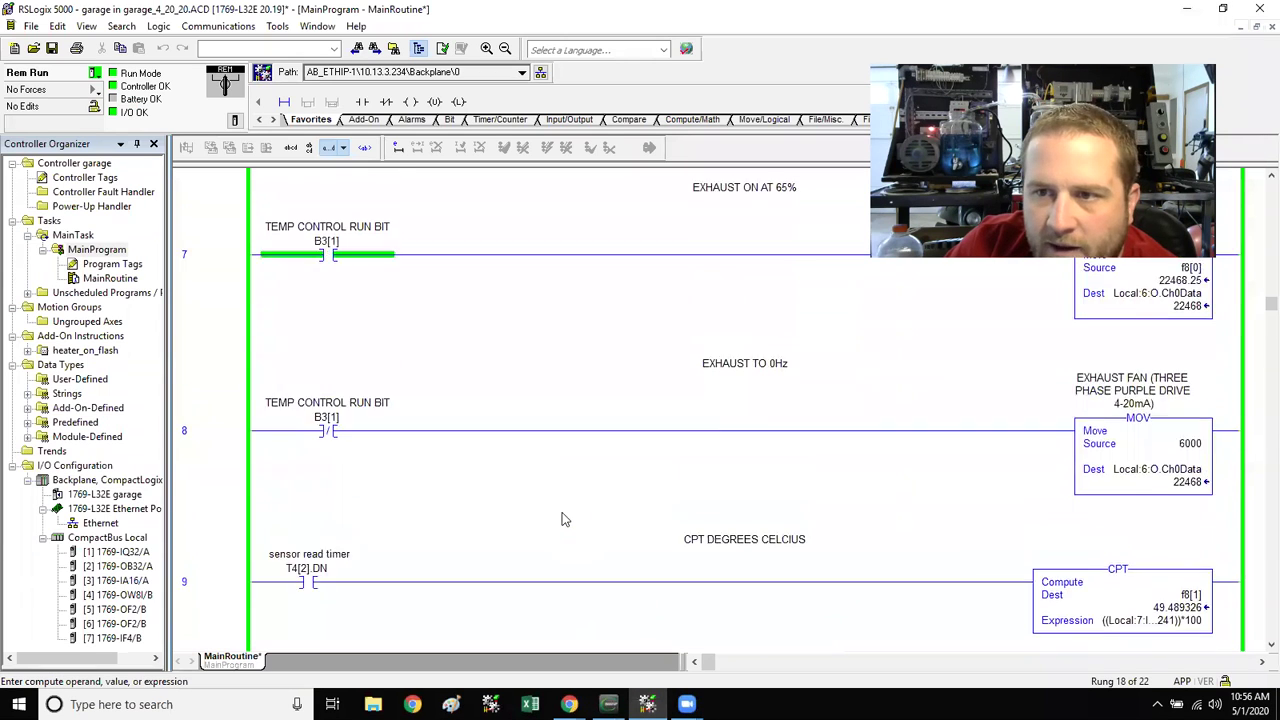
pyautogui.scroll(4, 949, 489)
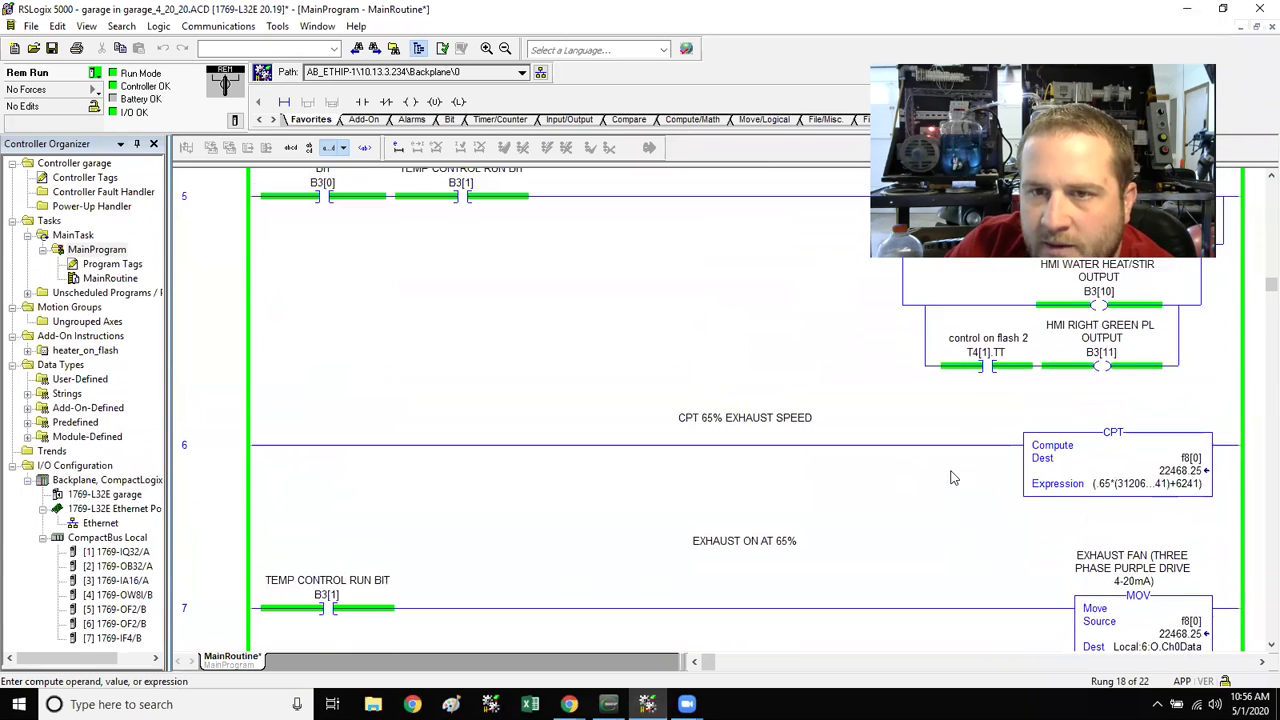
pyautogui.scroll(-6, 950, 490)
pyautogui.scroll(-2, 951, 493)
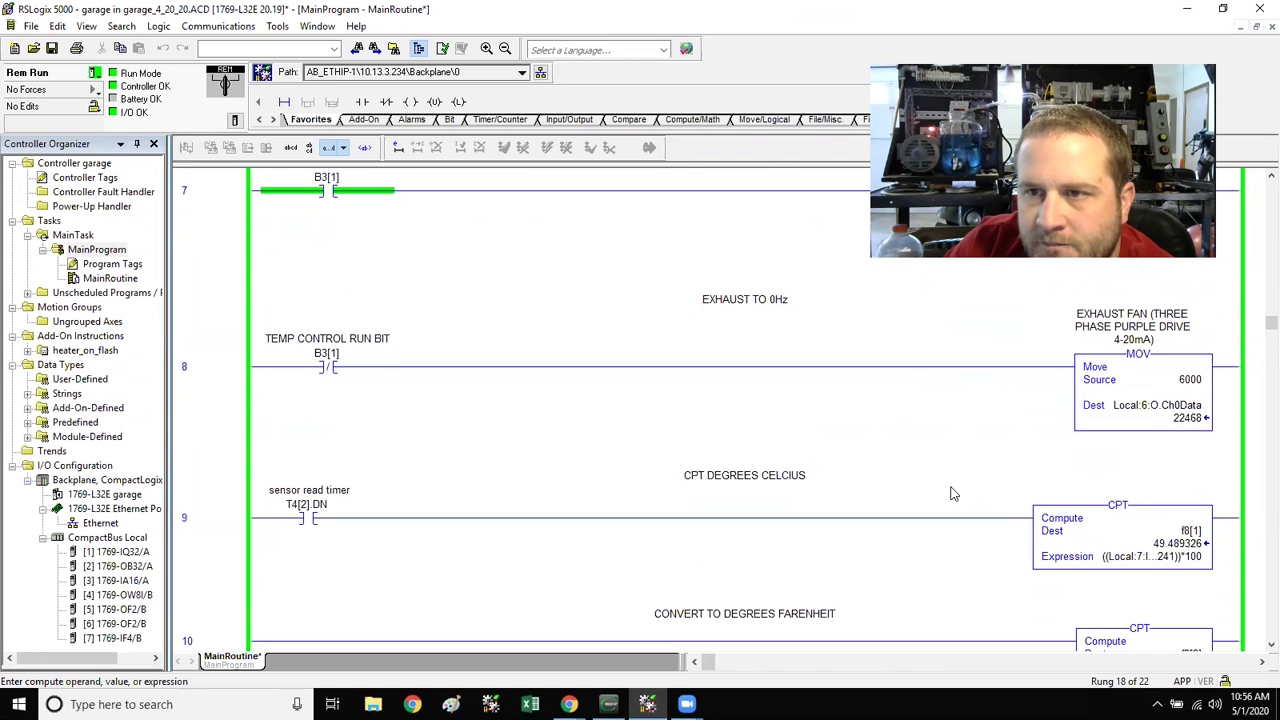
pyautogui.scroll(2, 937, 370)
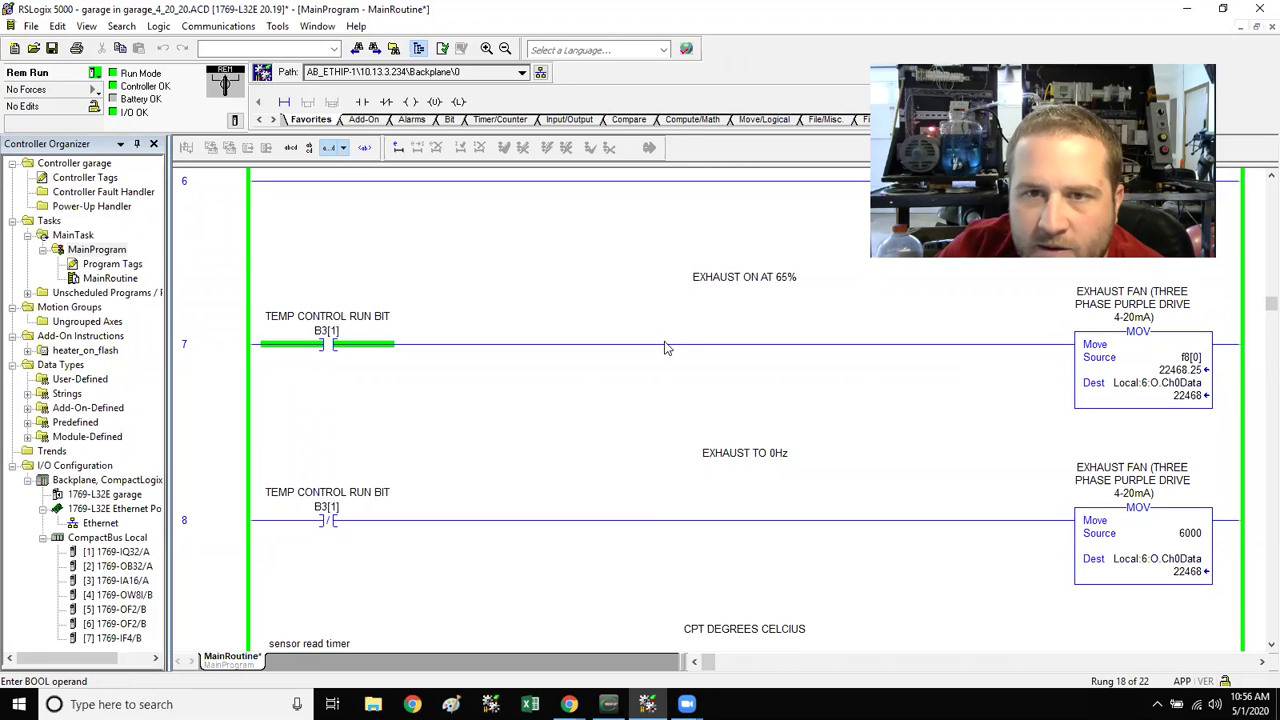
pyautogui.scroll(5, 450, 395)
pyautogui.scroll(-5, 545, 400)
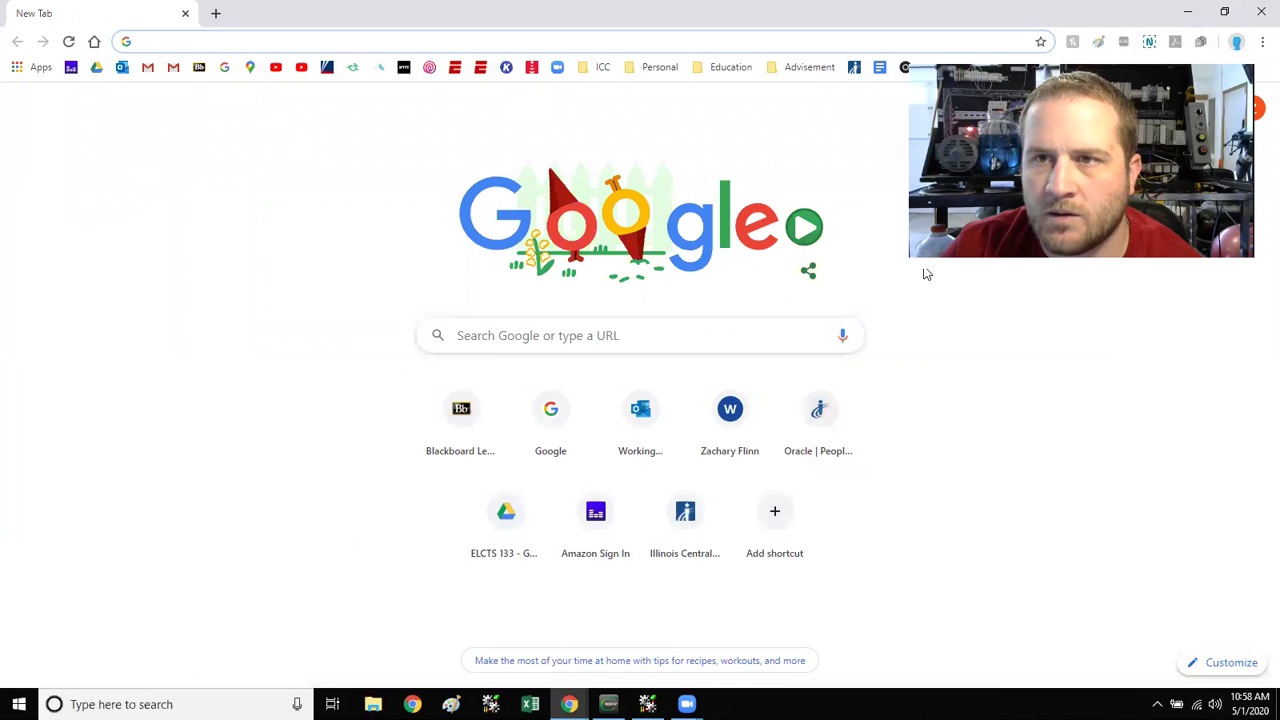
# Step: Open the Illinois Central College website from the ICC bookmarks in Chrome and go to its site search page
pyautogui.click(923, 213)
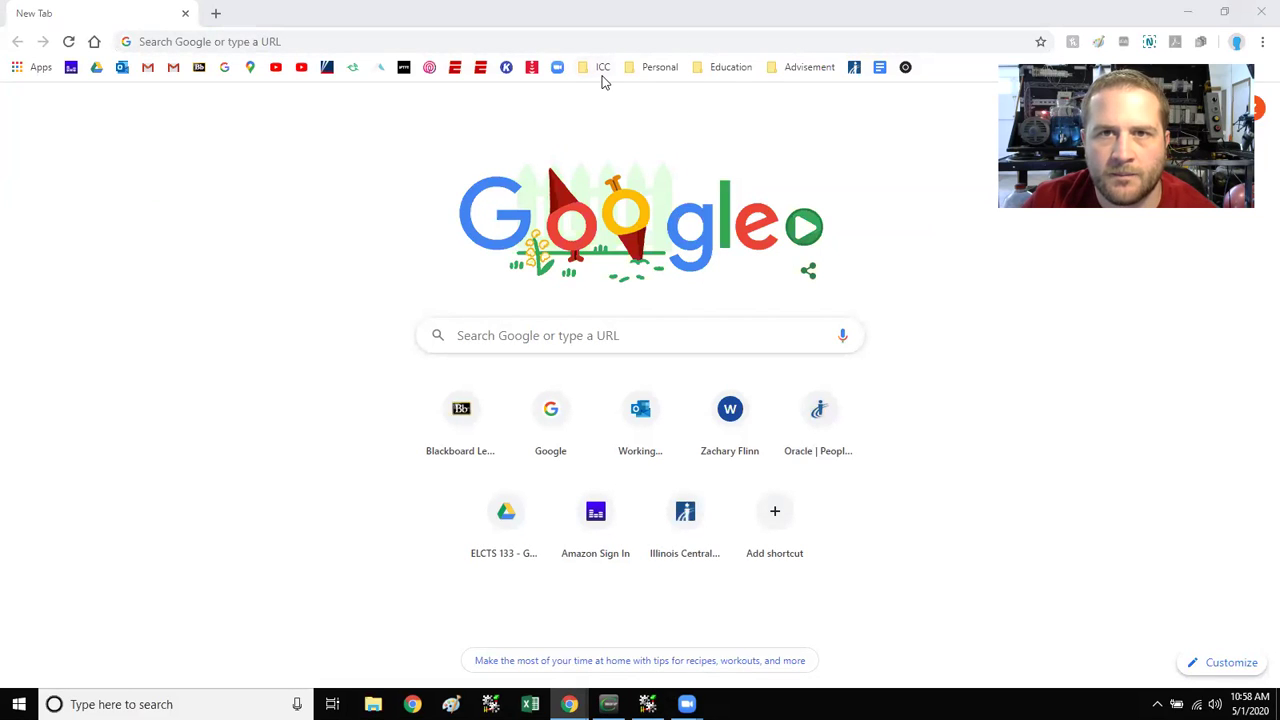
pyautogui.click(603, 70)
pyautogui.click(626, 92)
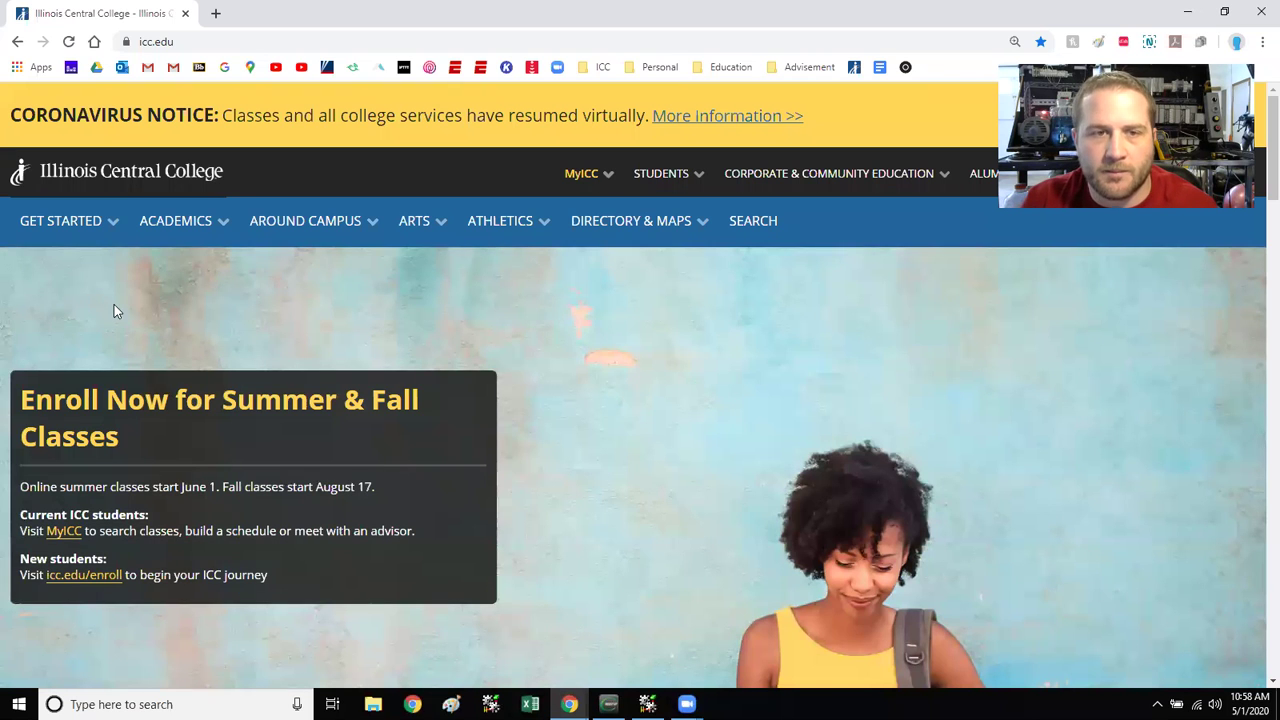
pyautogui.moveTo(645, 175)
pyautogui.moveTo(597, 174)
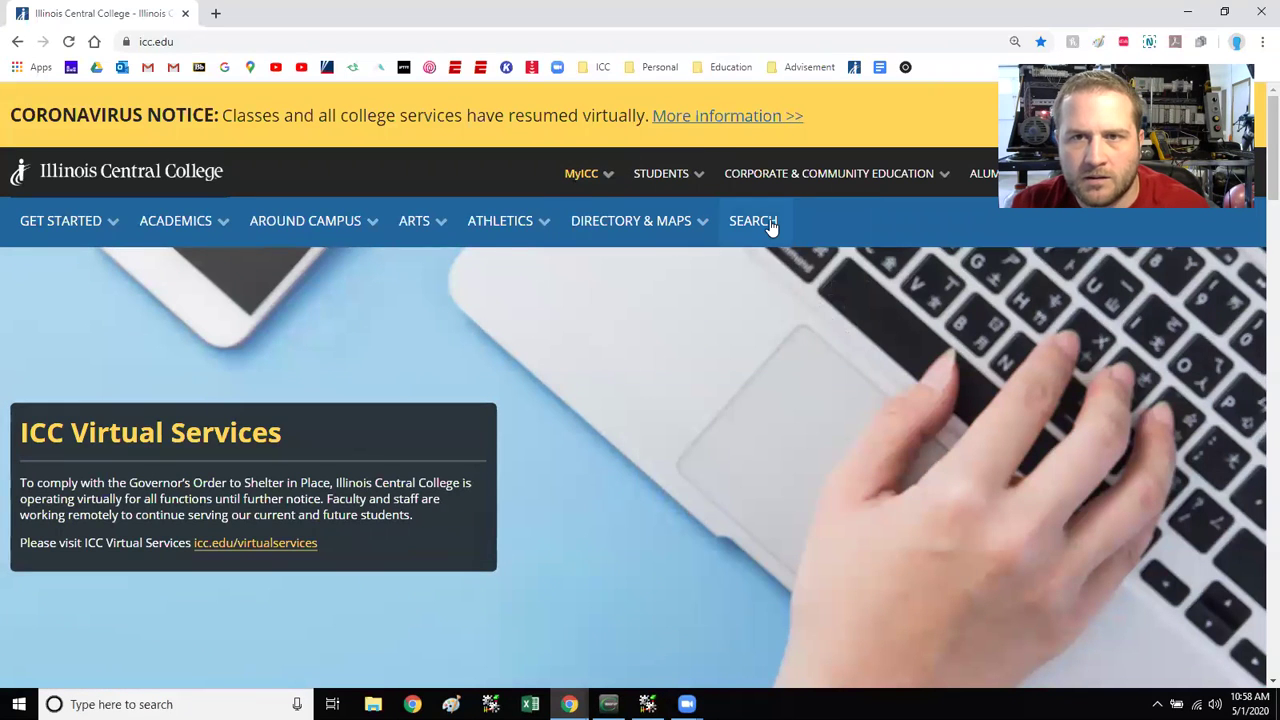
pyautogui.click(771, 224)
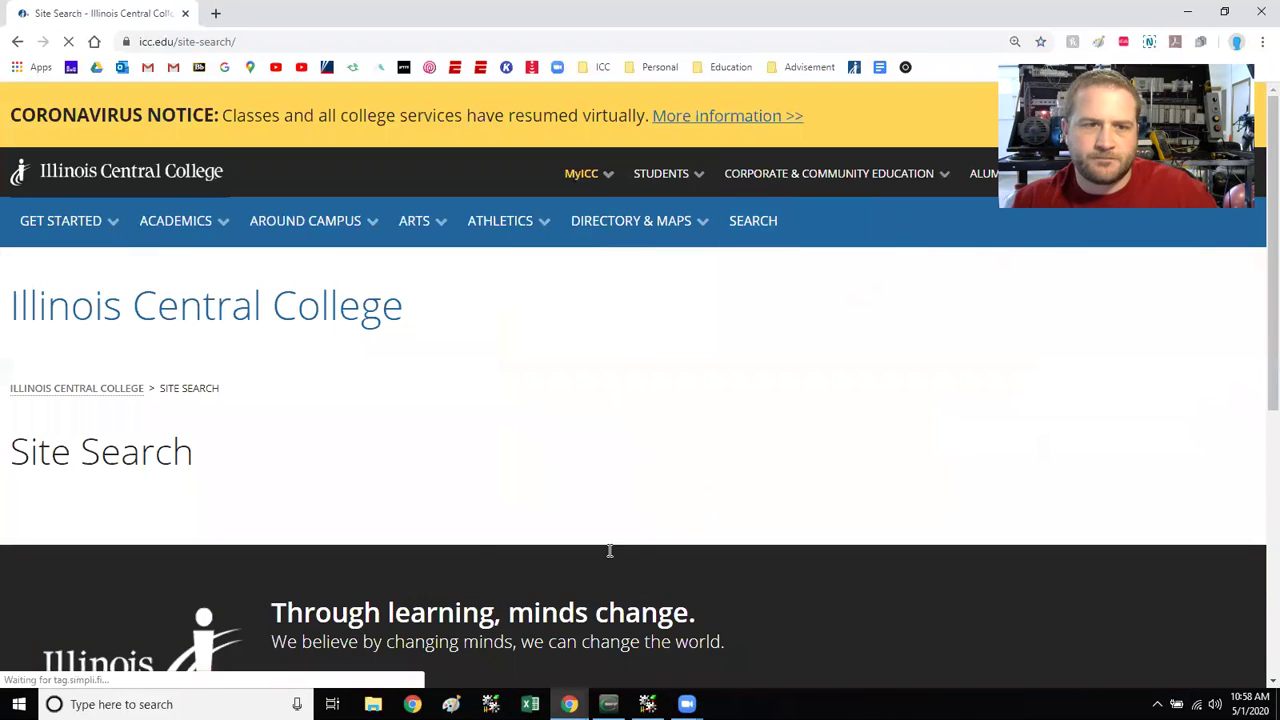
# Step: Look through the college's coronavirus information page for the current course status and resources, and return to the site search
pyautogui.click(677, 119)
pyautogui.moveTo(667, 170)
pyautogui.moveTo(700, 333)
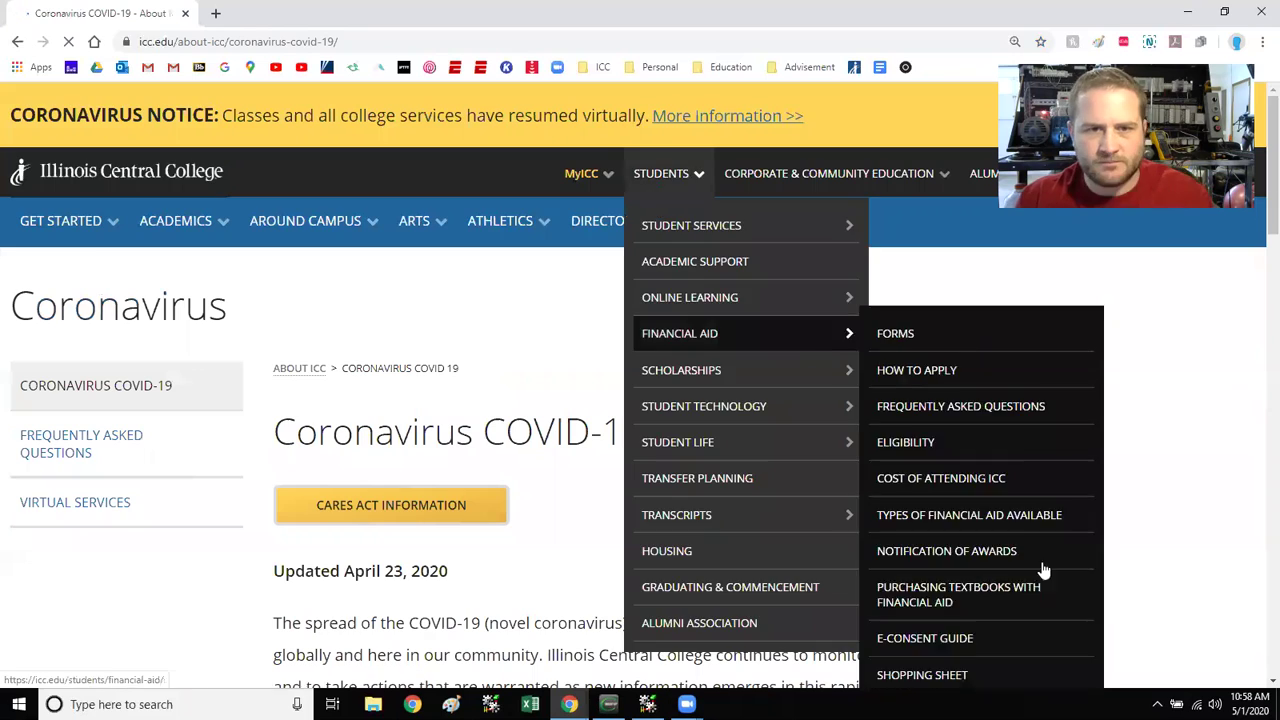
pyautogui.scroll(-4, 723, 500)
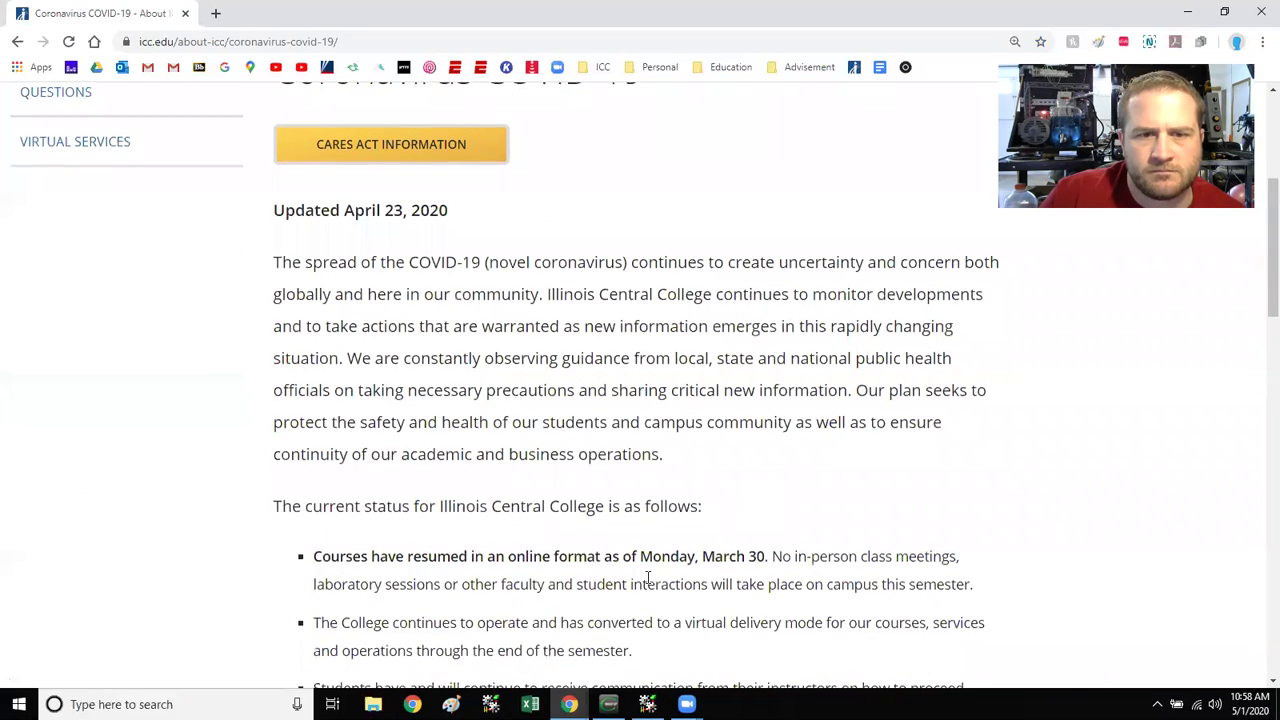
pyautogui.scroll(-2, 670, 550)
pyautogui.scroll(-5, 785, 395)
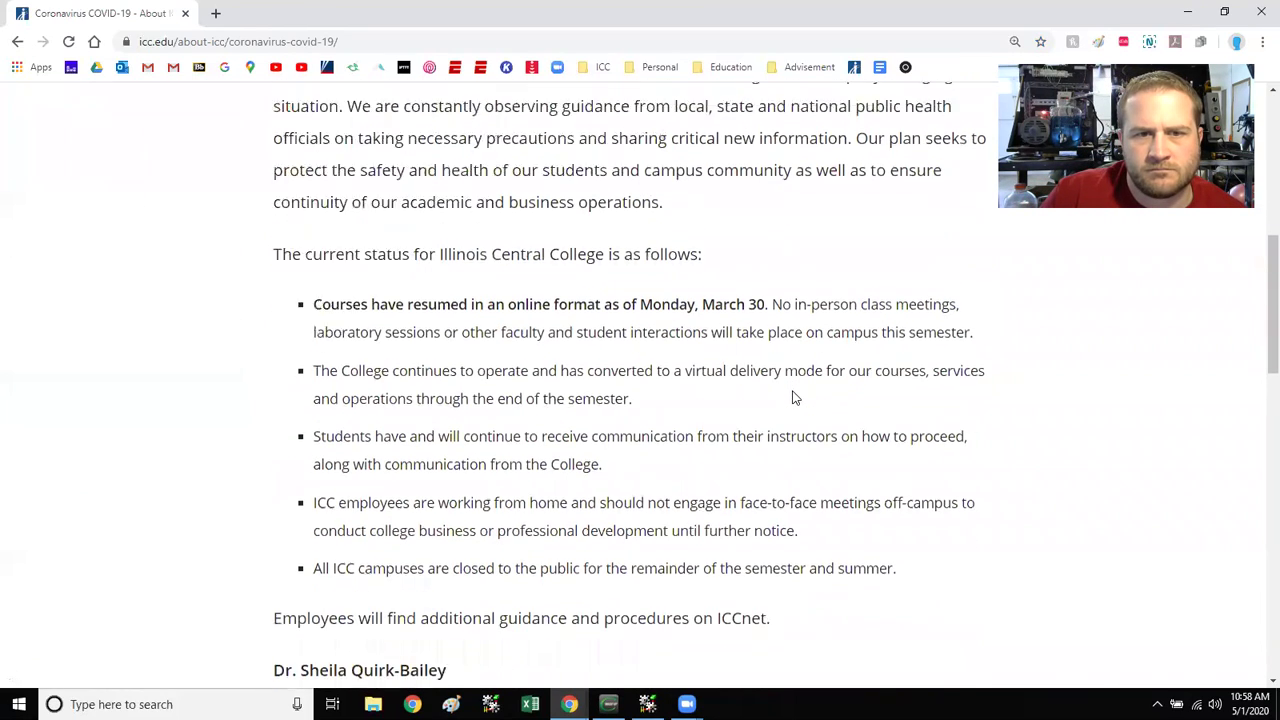
pyautogui.scroll(-4, 790, 408)
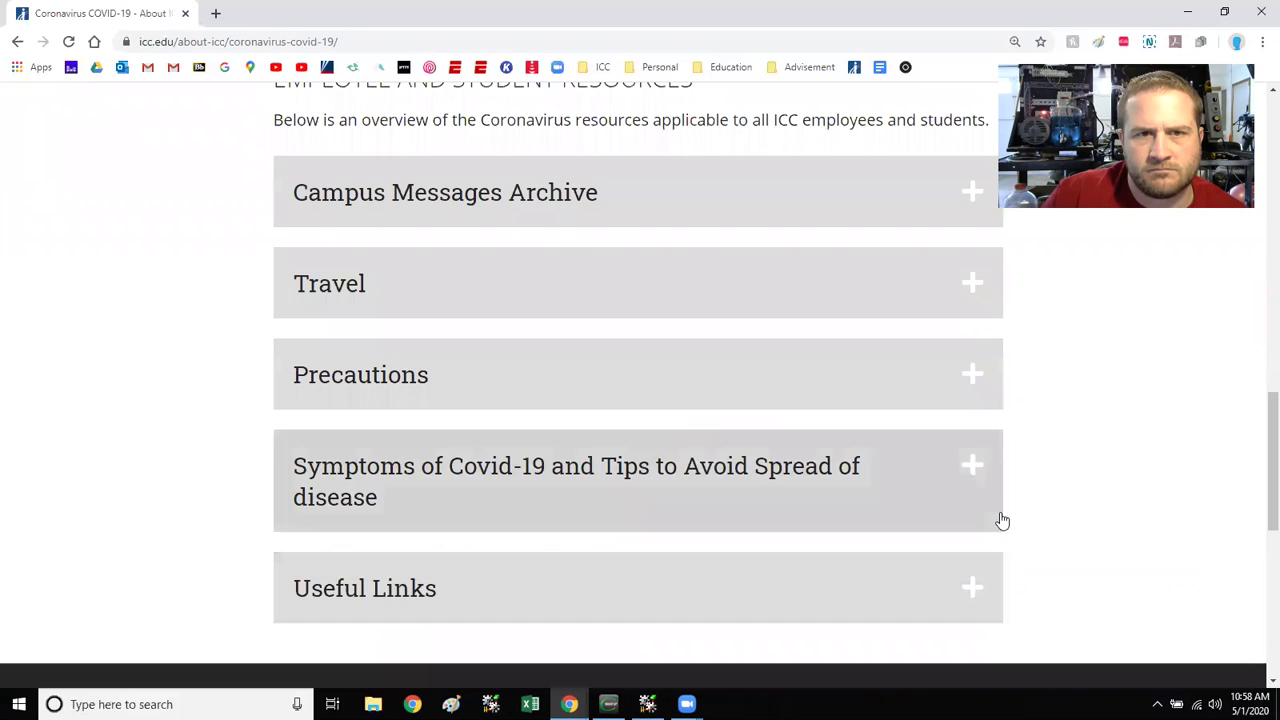
pyautogui.scroll(-4, 1057, 466)
pyautogui.scroll(3, 1033, 484)
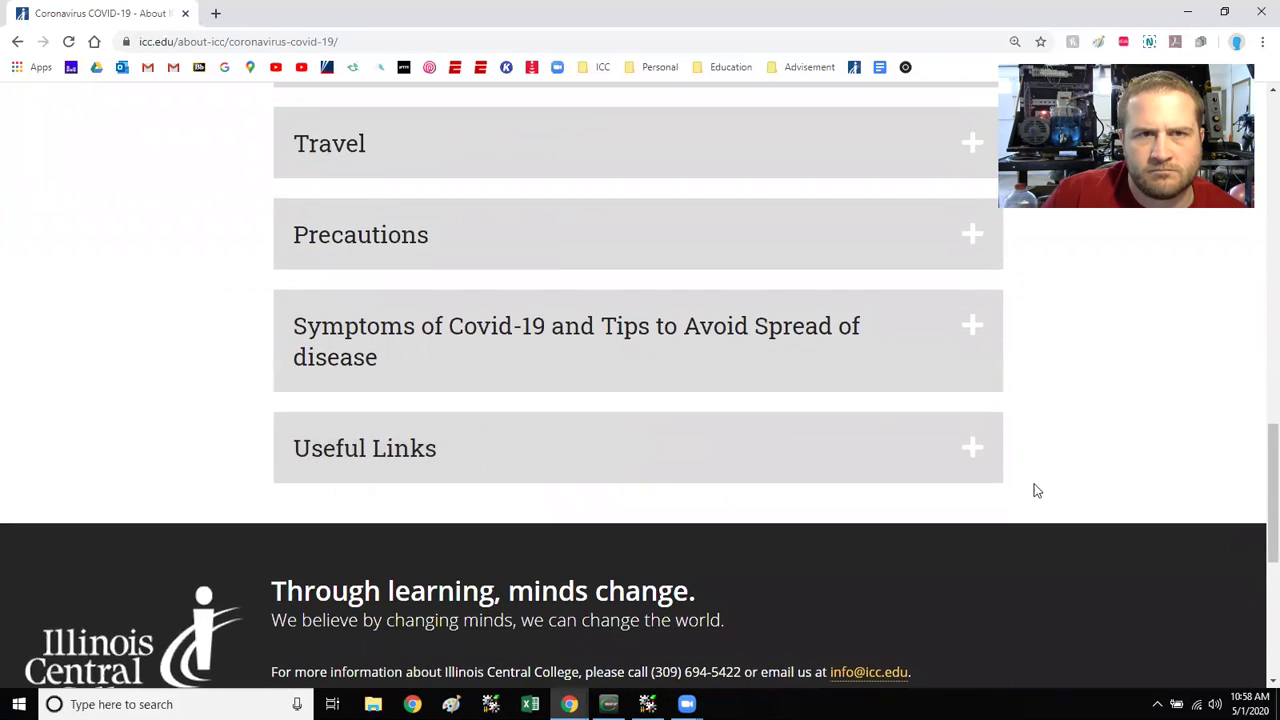
pyautogui.scroll(15, 1035, 488)
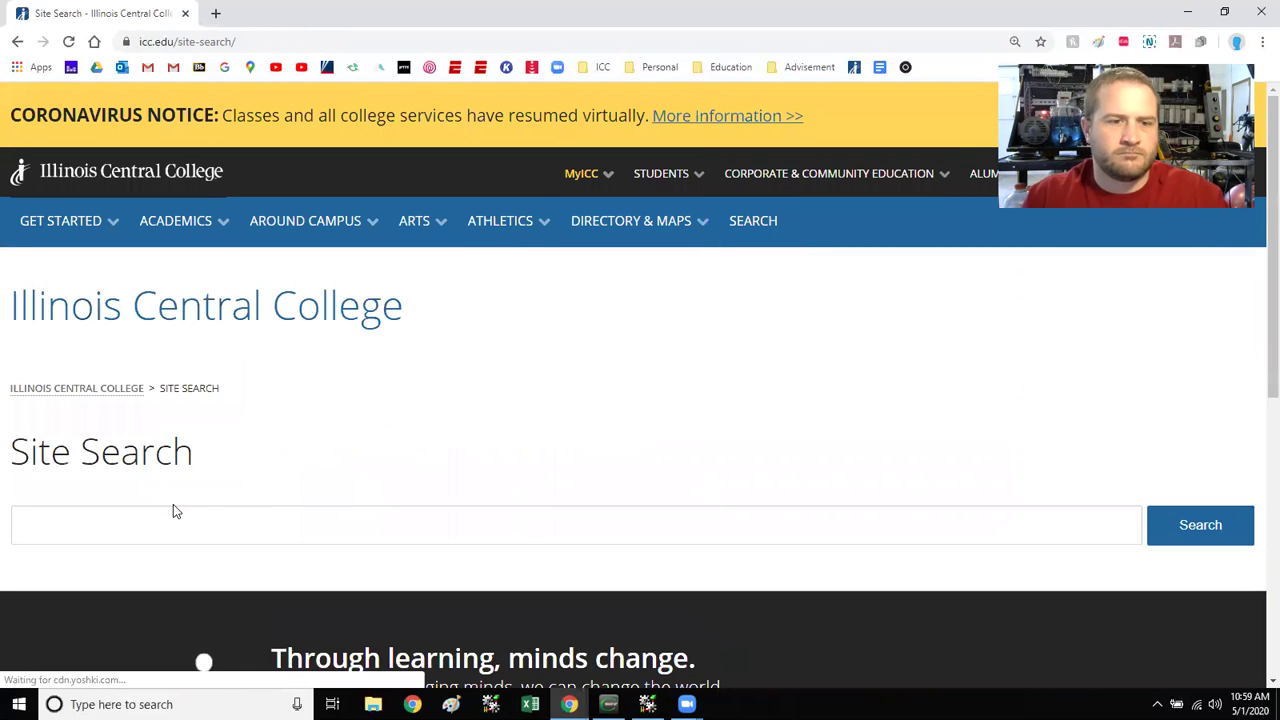
# Step: Search the college site for FINAL EXAMS and look through the first results
pyautogui.click(142, 527)
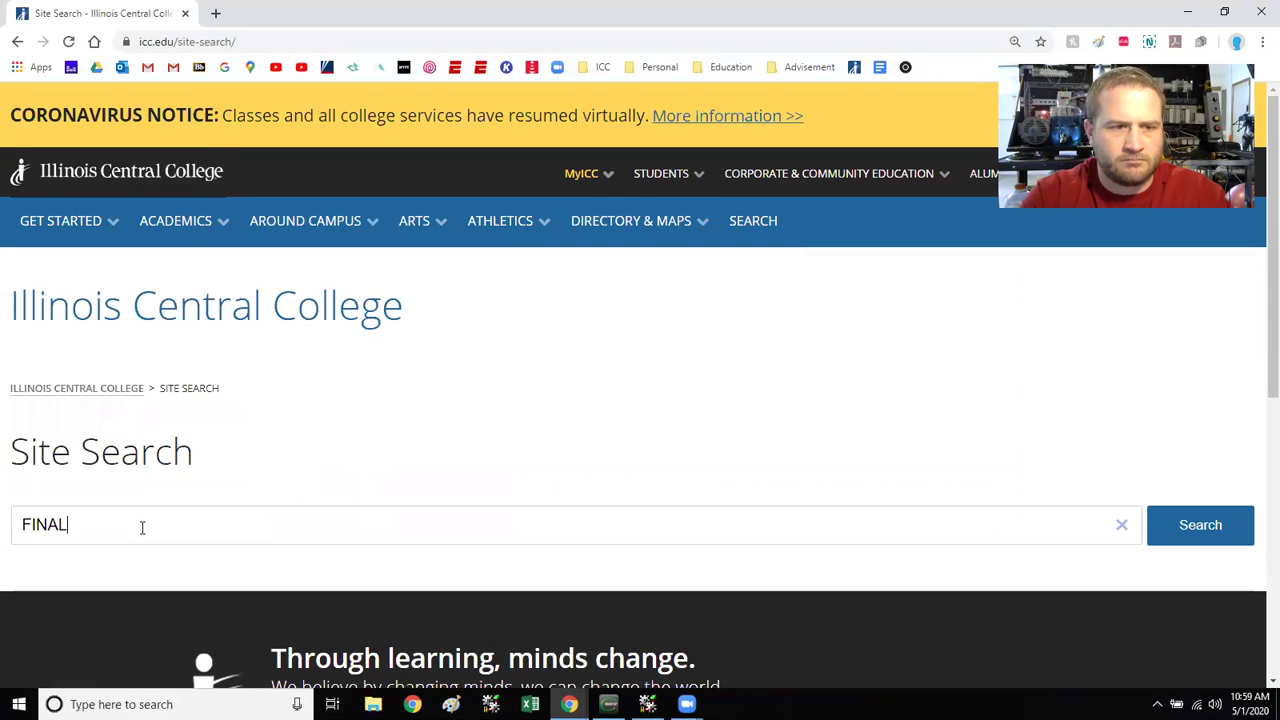
pyautogui.write('FINAL EXAMS')
pyautogui.press('Return')
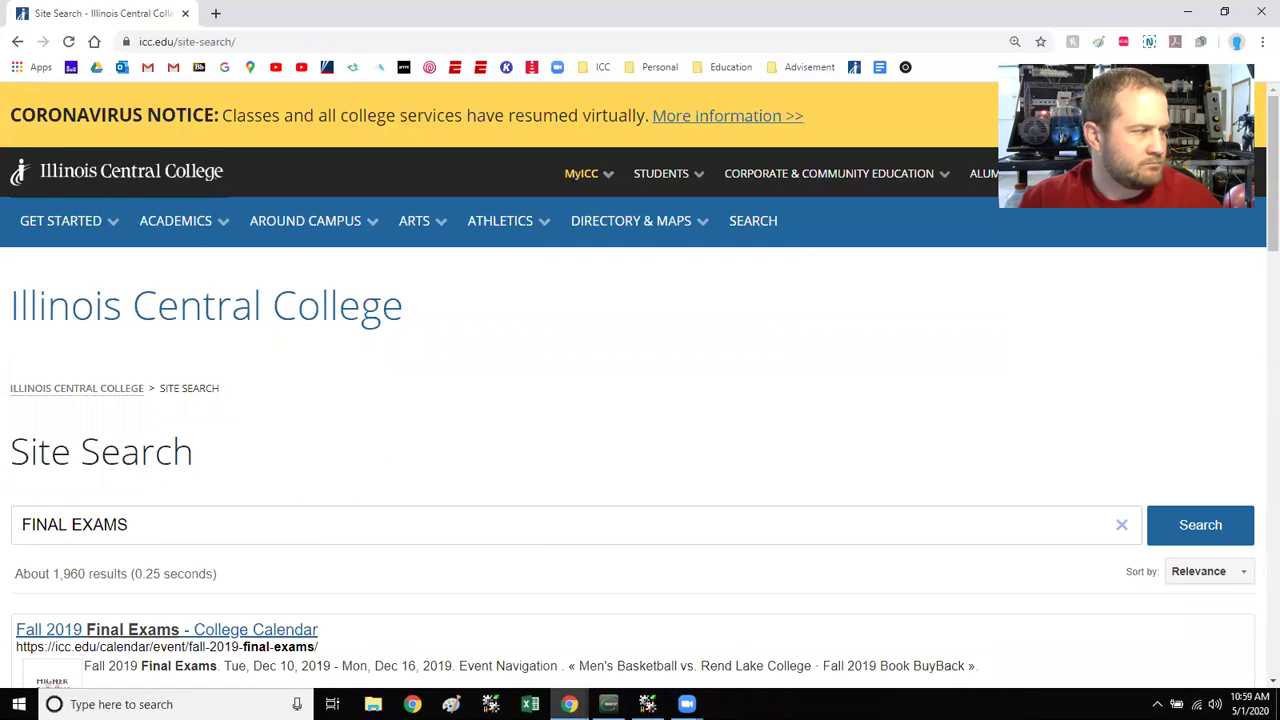
pyautogui.scroll(-2, 532, 556)
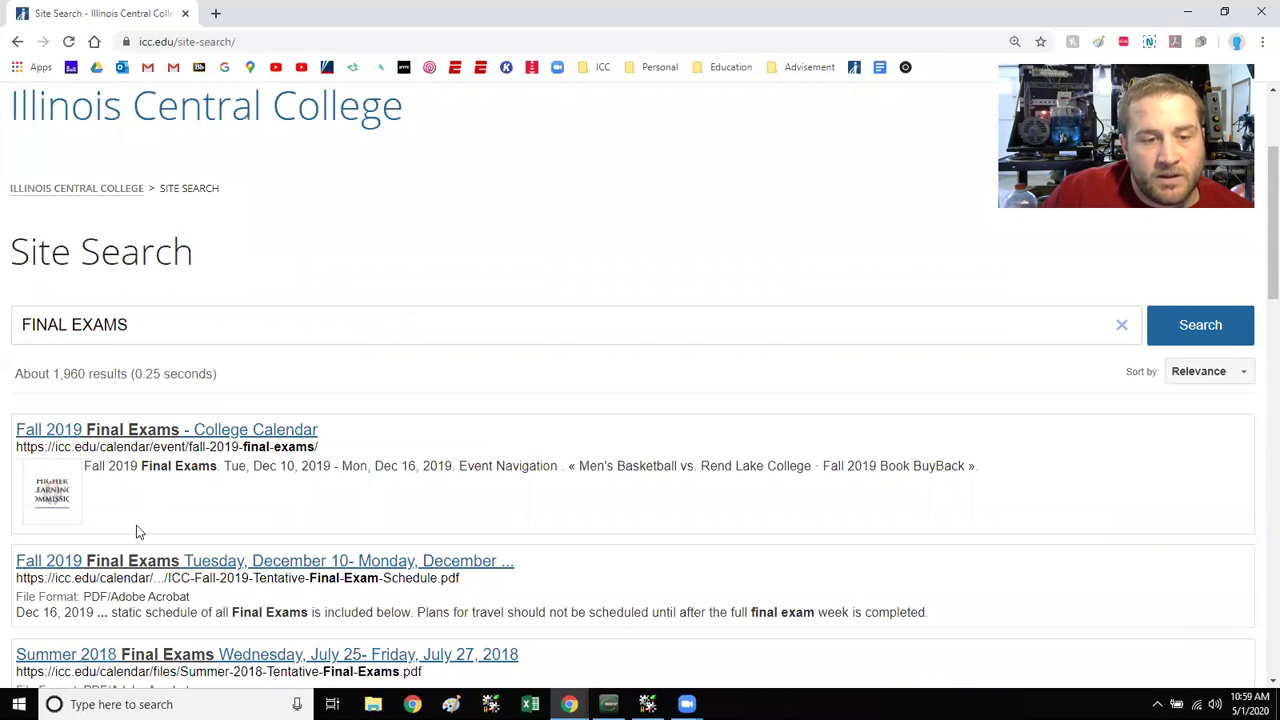
pyautogui.scroll(-1, 540, 471)
pyautogui.scroll(3, 500, 537)
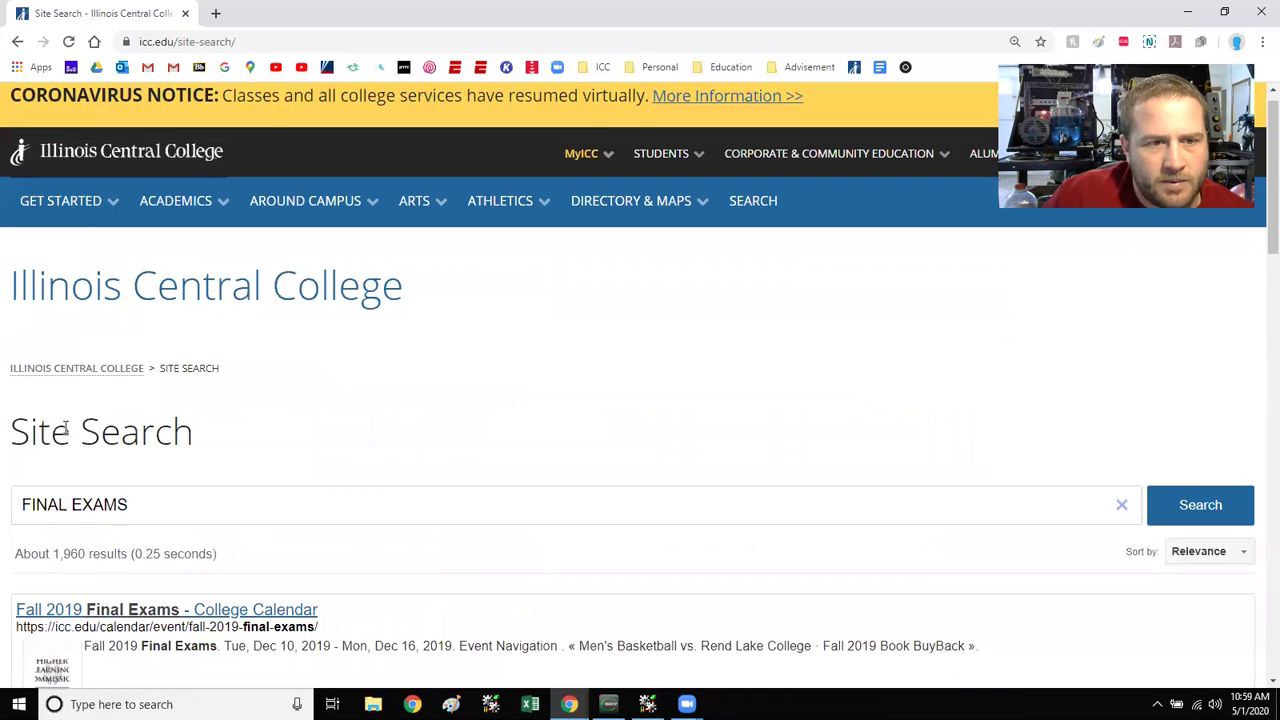
# Step: Search the college site for ACADEMIC CALENDAR instead
pyautogui.moveTo(147, 504); pyautogui.dragTo(45, 543)
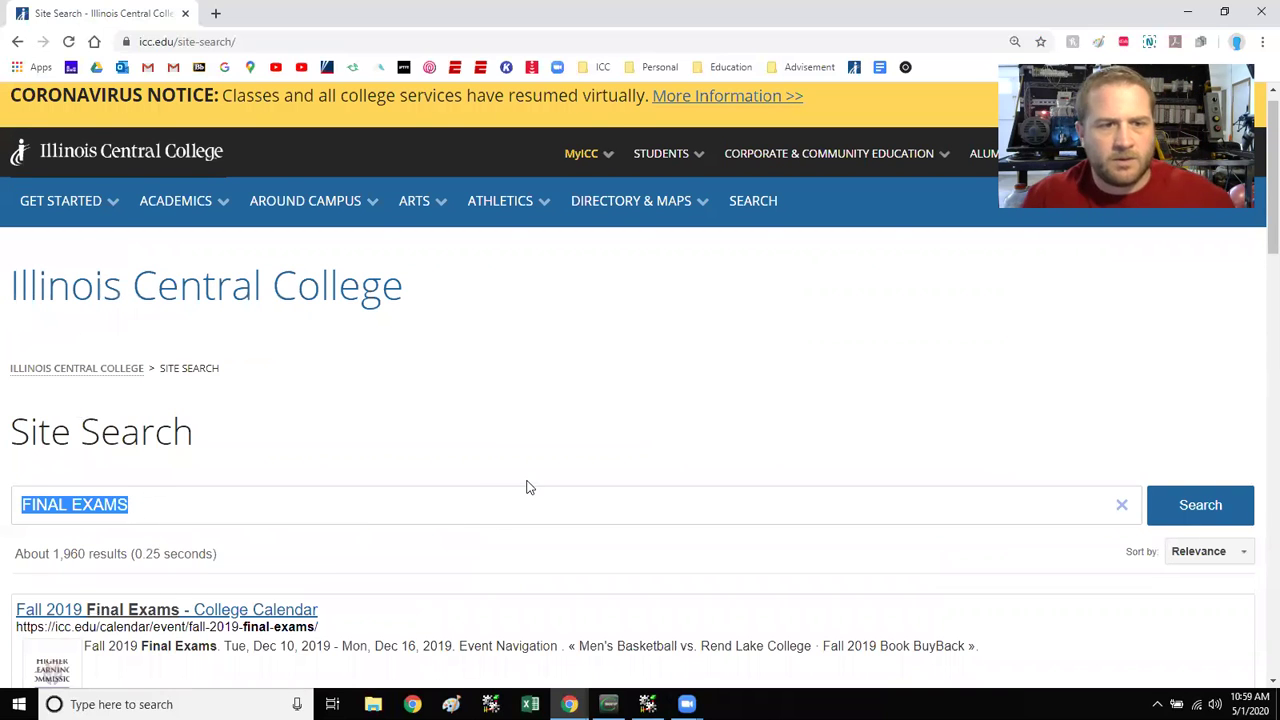
pyautogui.write('ACADEMIC CALENDAR')
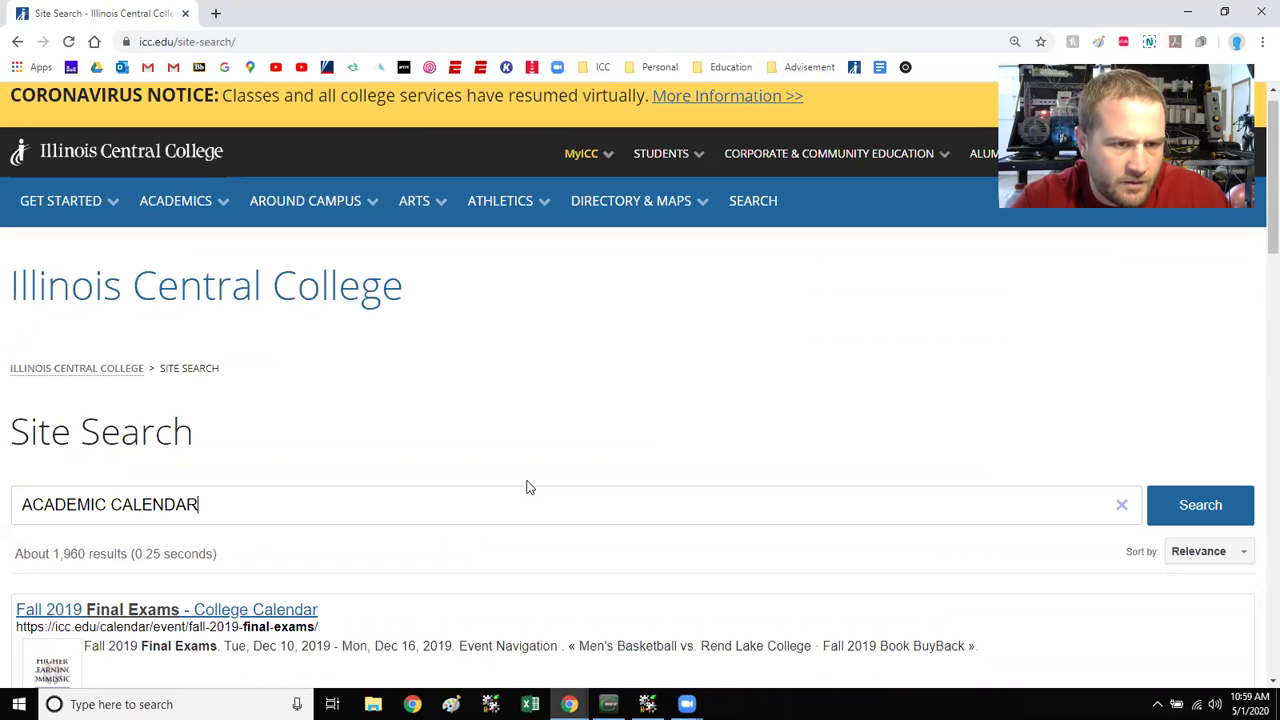
pyautogui.press('Return')
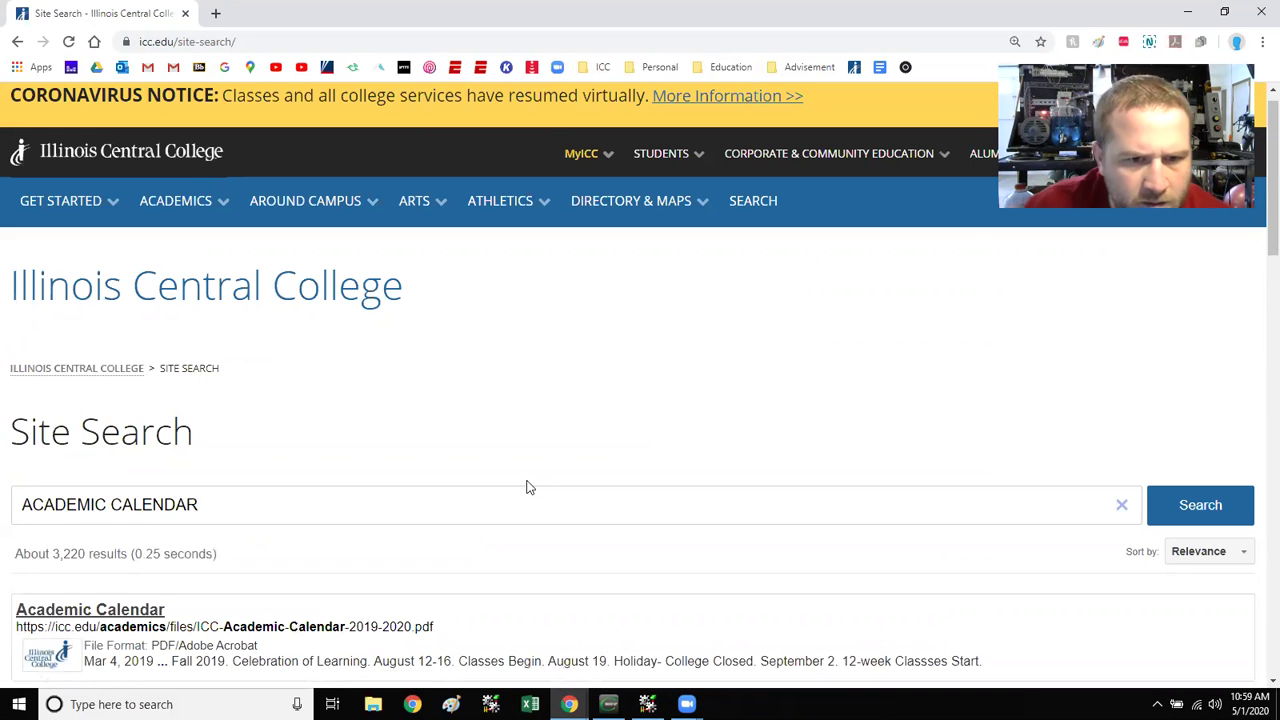
# Step: Open the 2019-2020 Academic Calendar PDF from the search results and examine the spring final exam dates
pyautogui.scroll(-1, 600, 570)
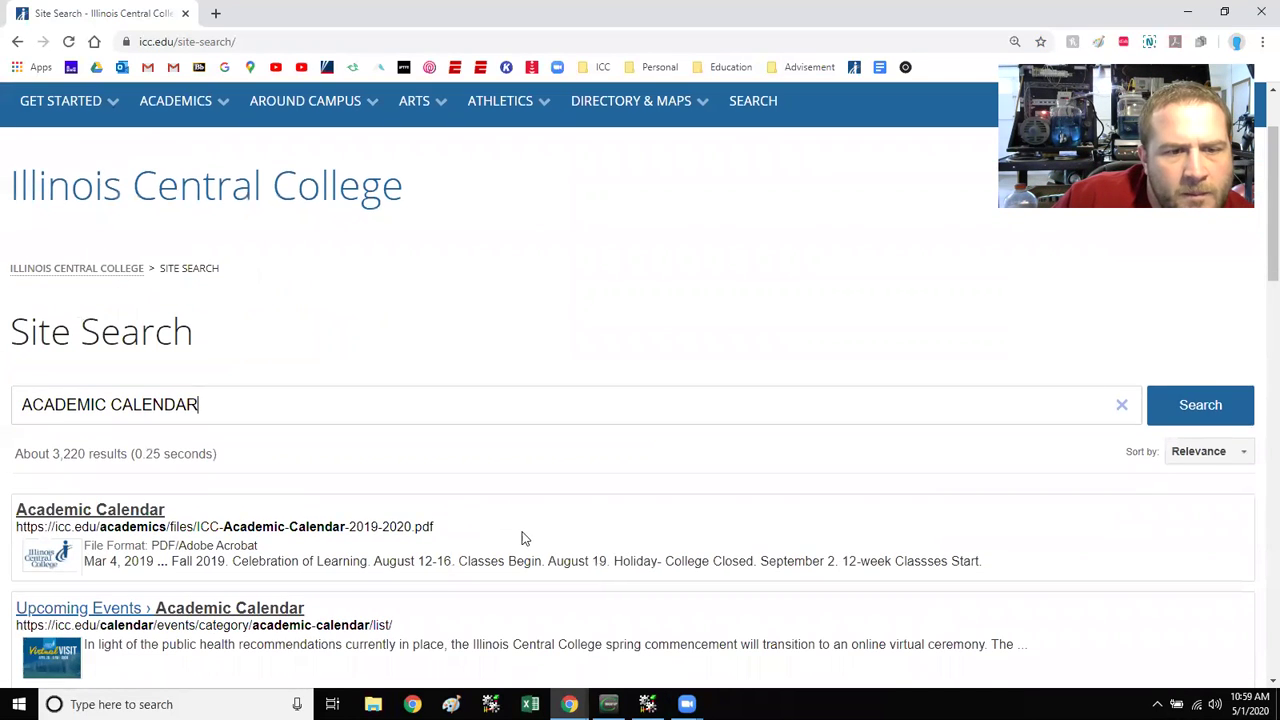
pyautogui.scroll(-2, 521, 539)
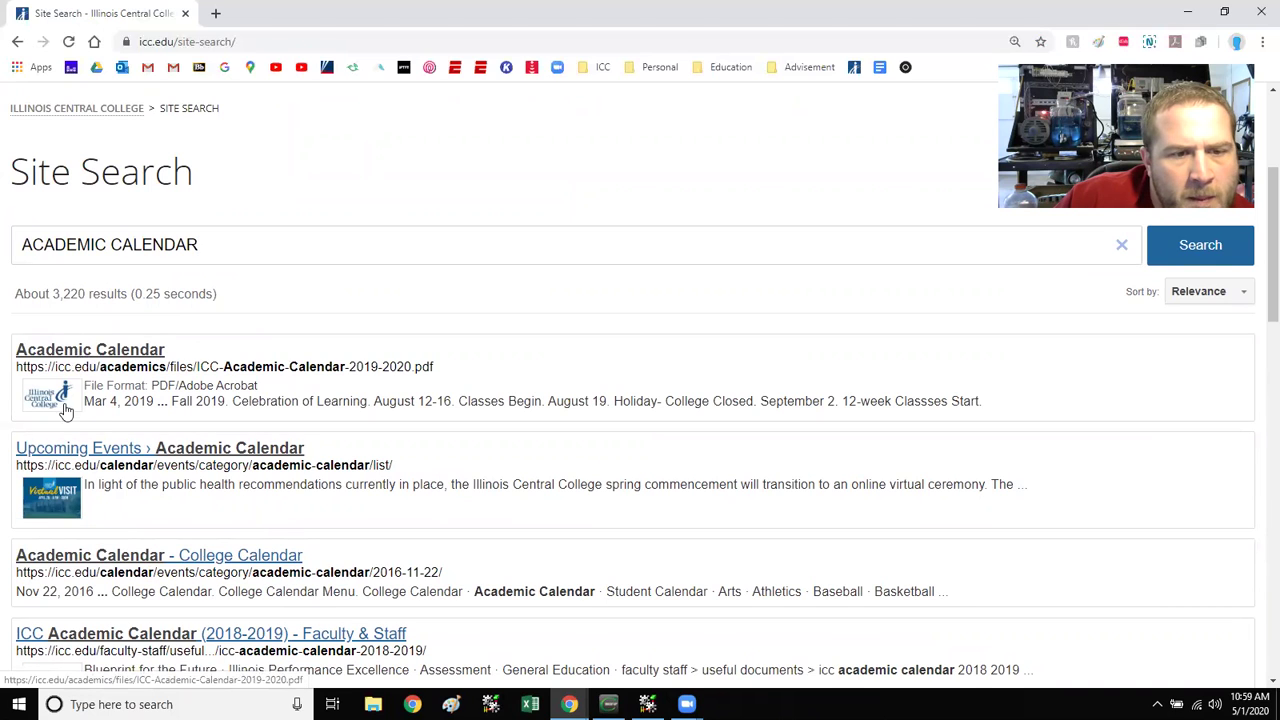
pyautogui.scroll(-1, 344, 504)
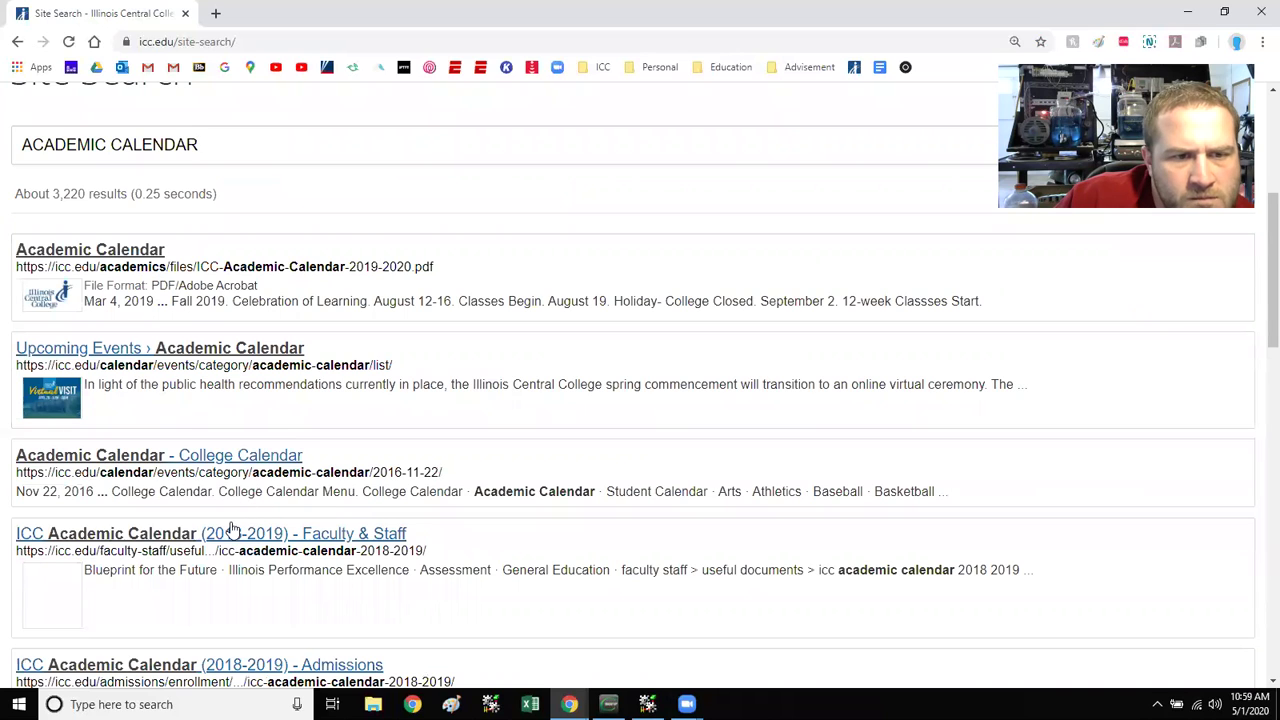
pyautogui.click(130, 252)
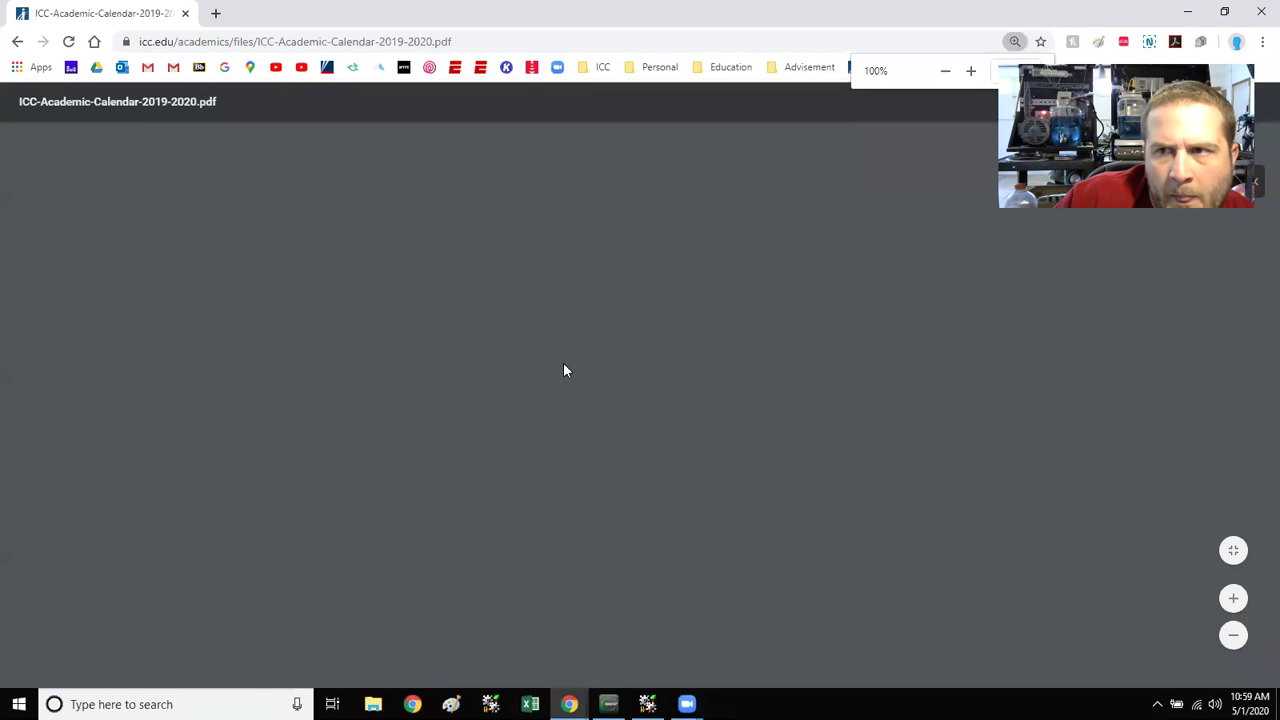
pyautogui.scroll(-2, 505, 395)
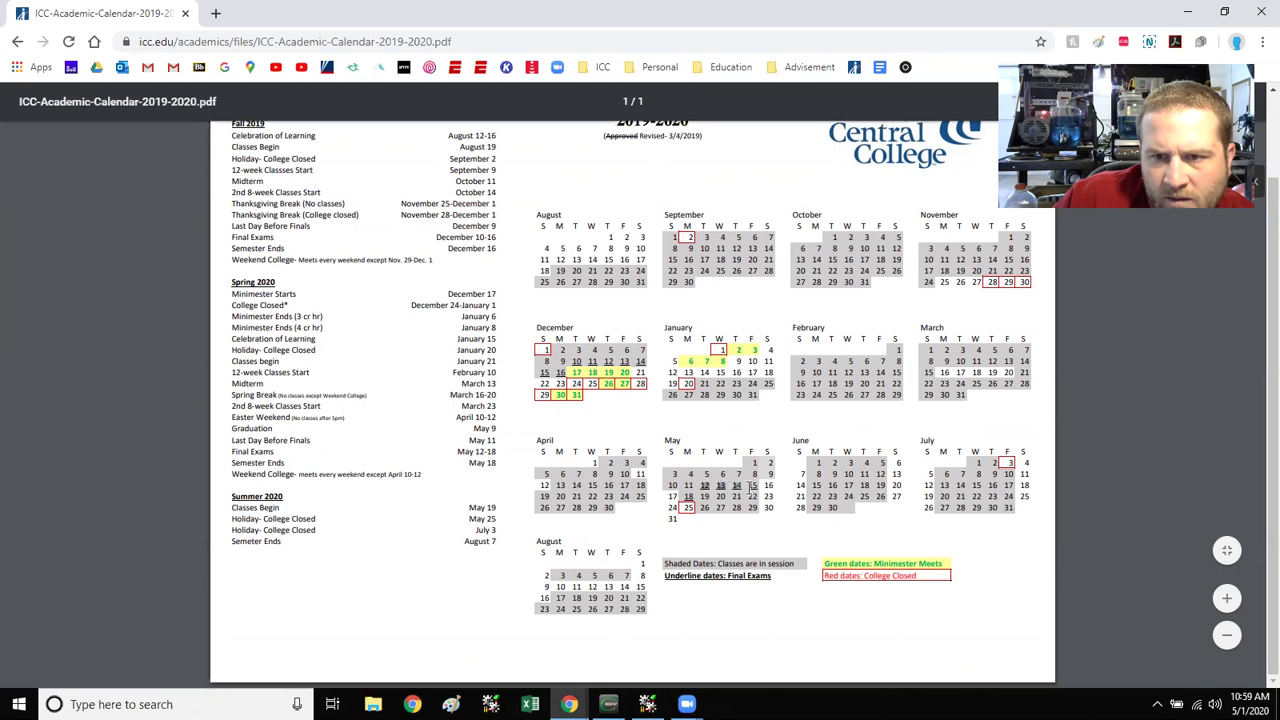
# Step: Examine the May 2020 calendar, checking the underlined final exam dates and the week of May 18 to 22
pyautogui.click(1226, 598)
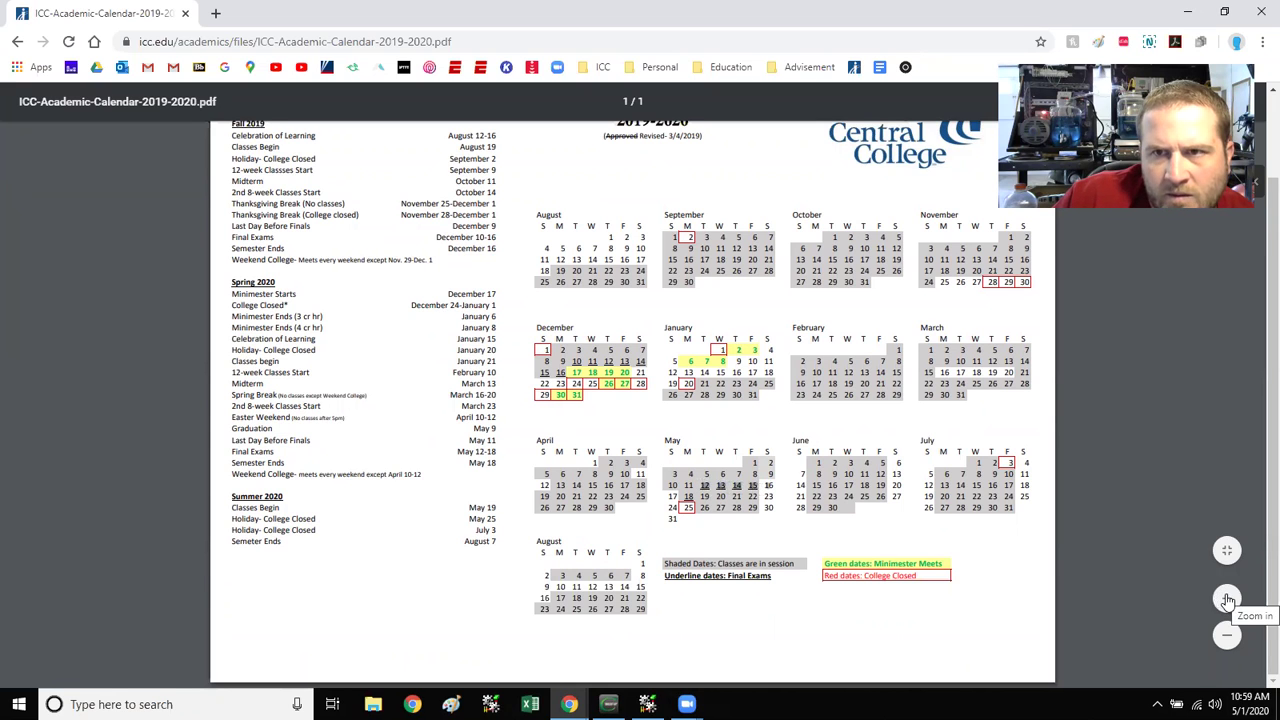
pyautogui.scroll(-3, 925, 529)
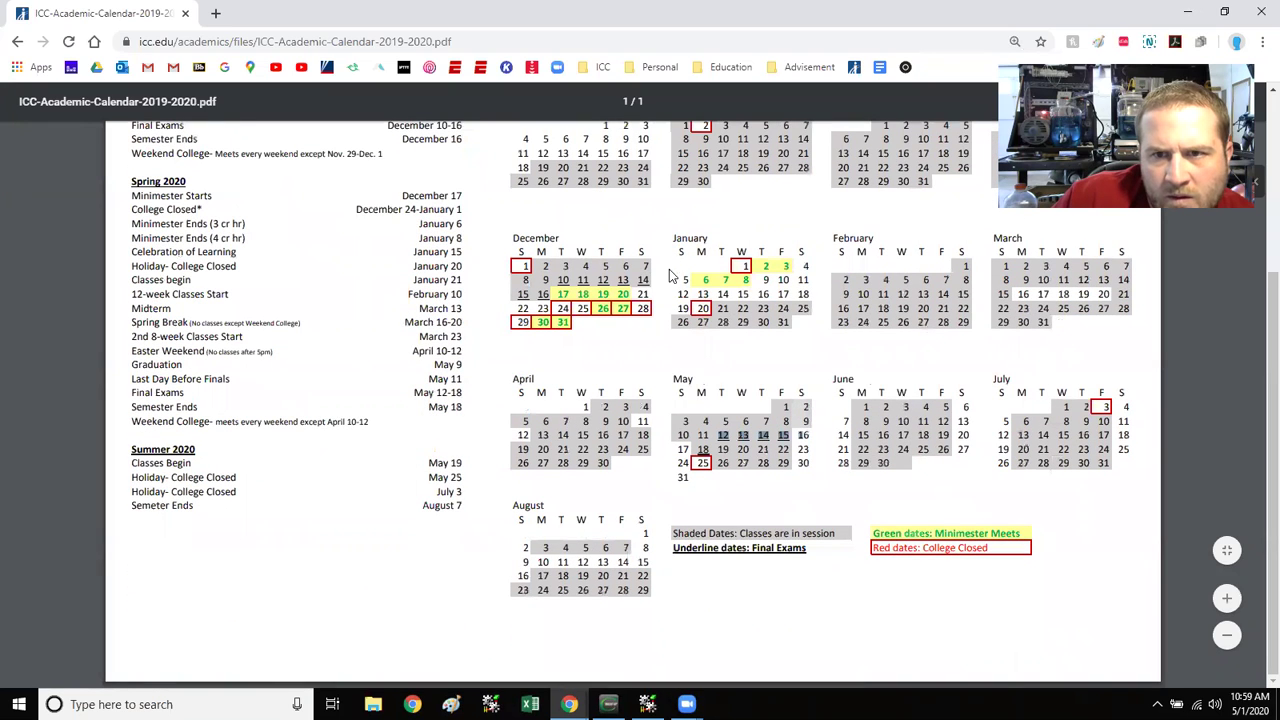
pyautogui.click(808, 437)
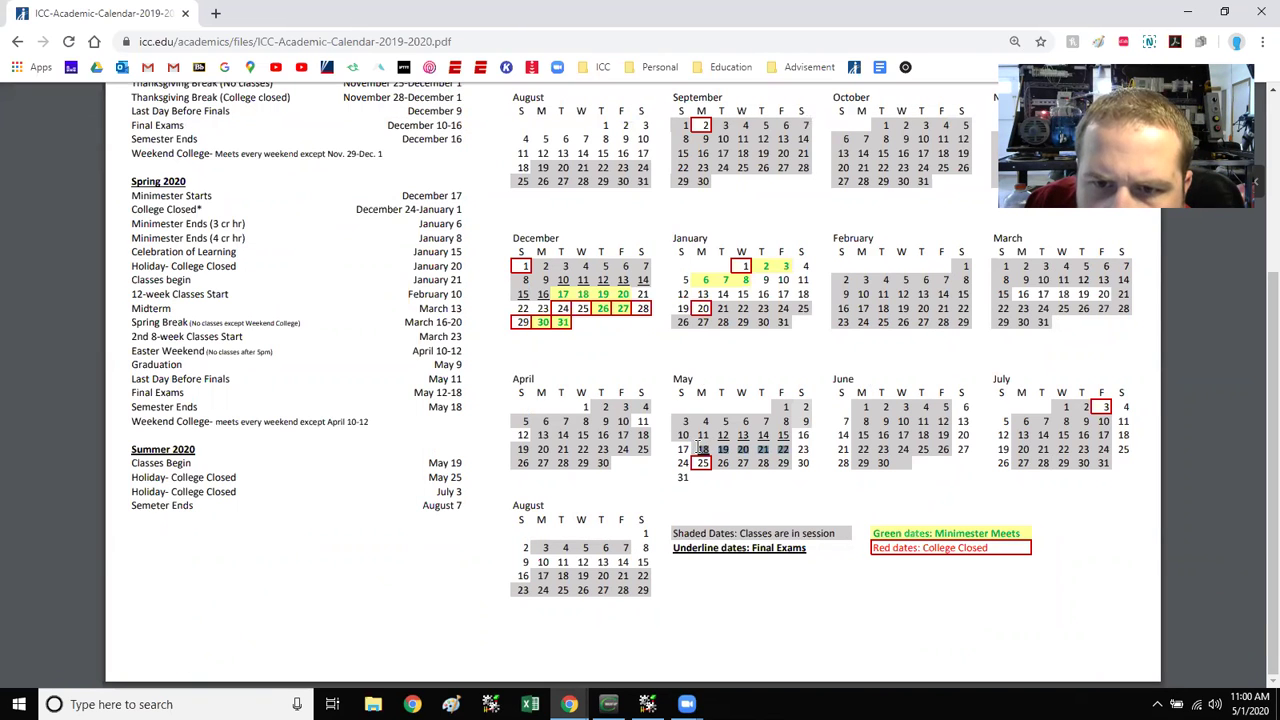
pyautogui.click(907, 484)
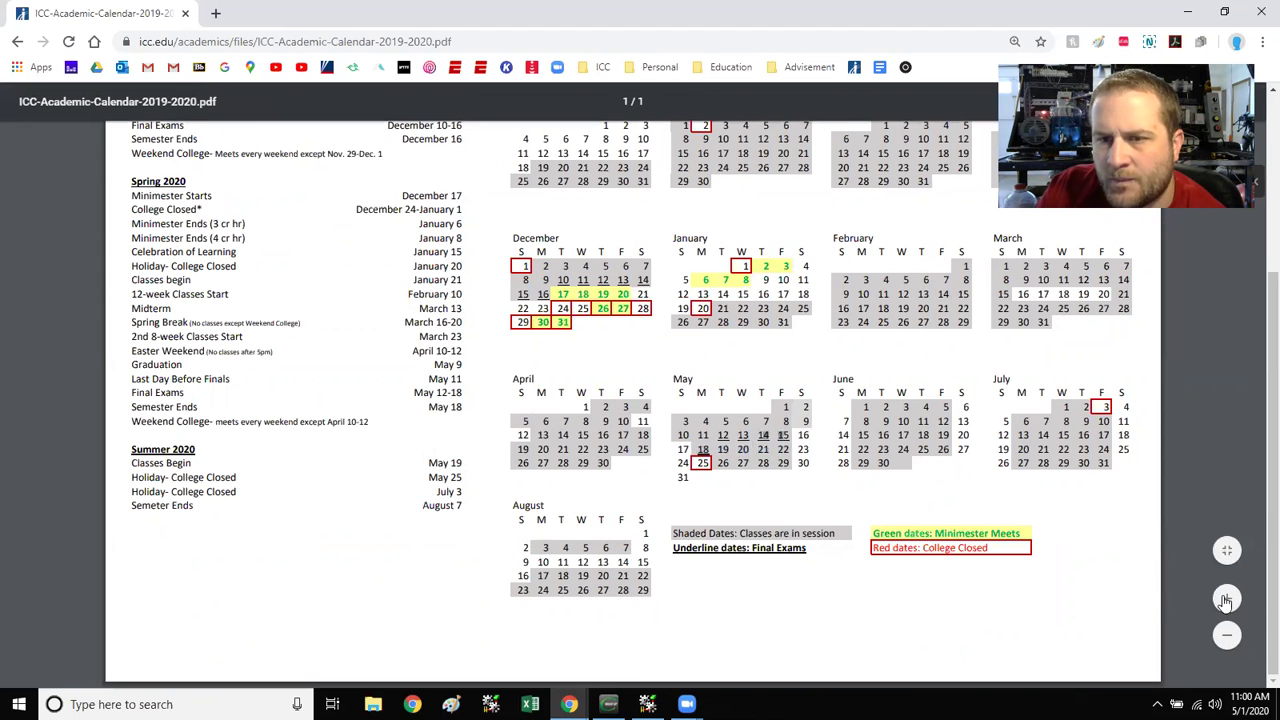
# Step: Highlight May 18 to 22 in the enlarged May calendar to examine that week, and clear the highlight
pyautogui.click(1225, 603)
pyautogui.click(1225, 603)
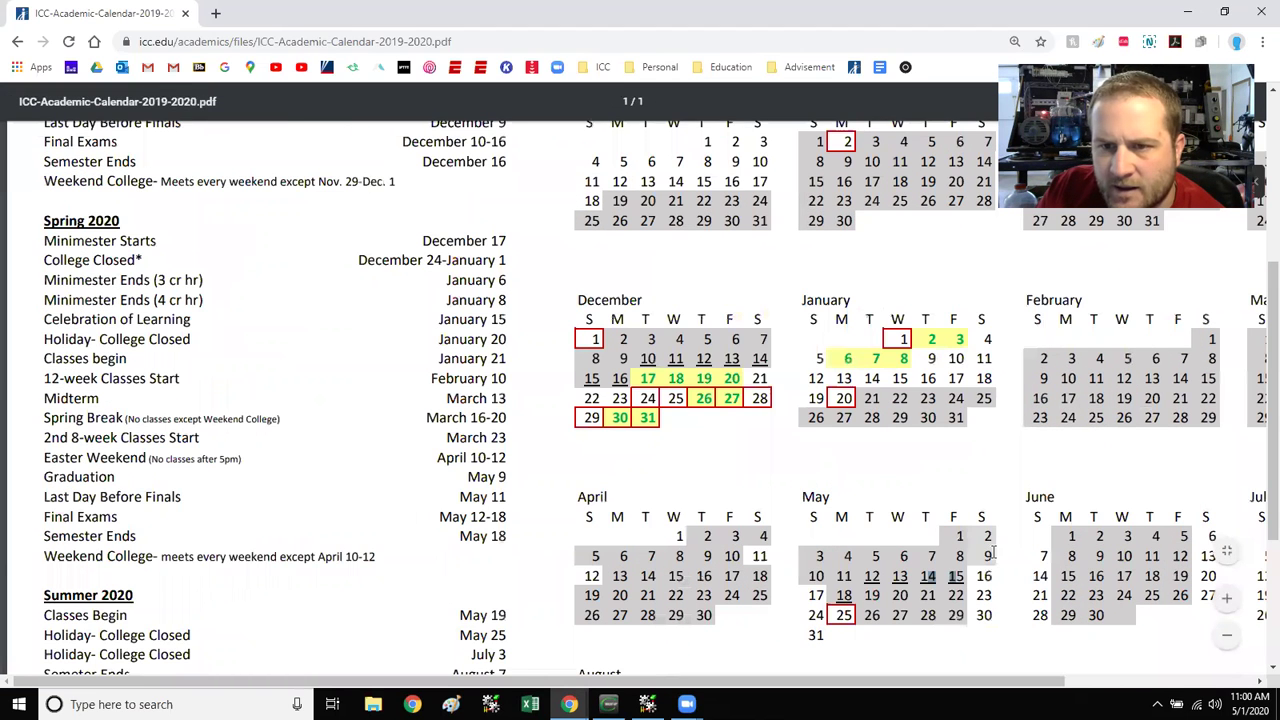
pyautogui.scroll(-3, 1004, 556)
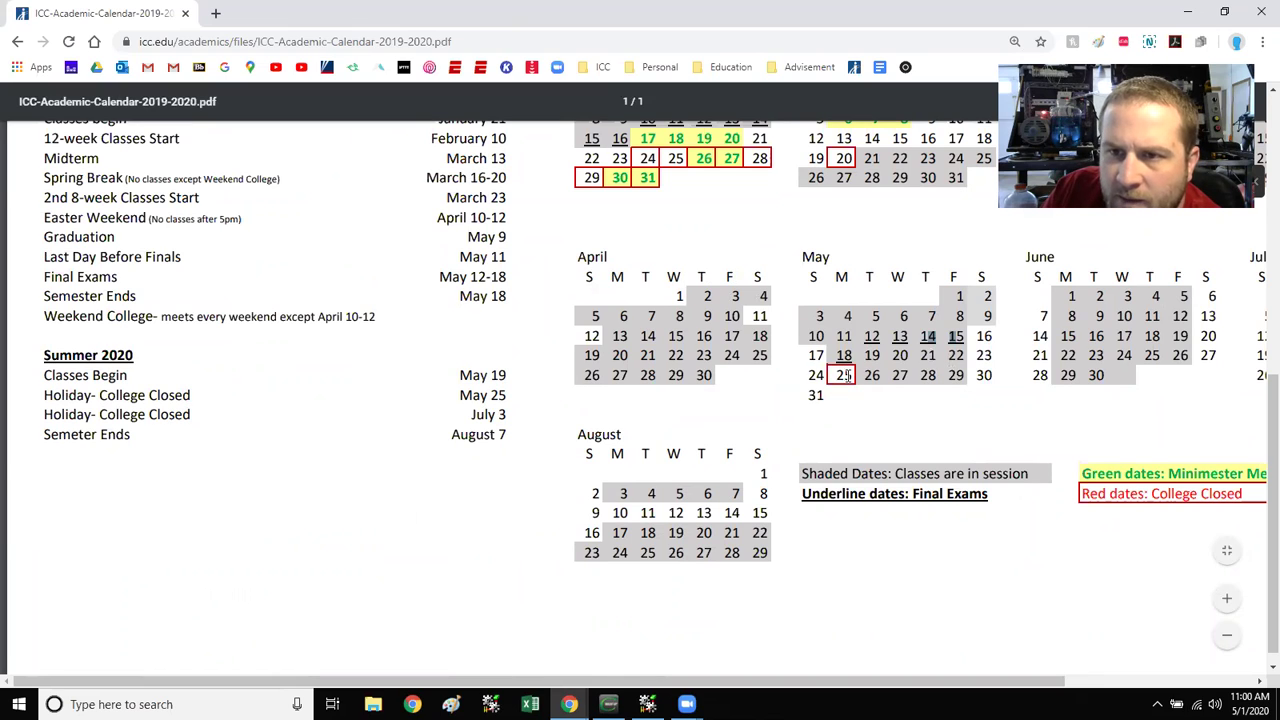
pyautogui.moveTo(865, 355); pyautogui.dragTo(968, 362)
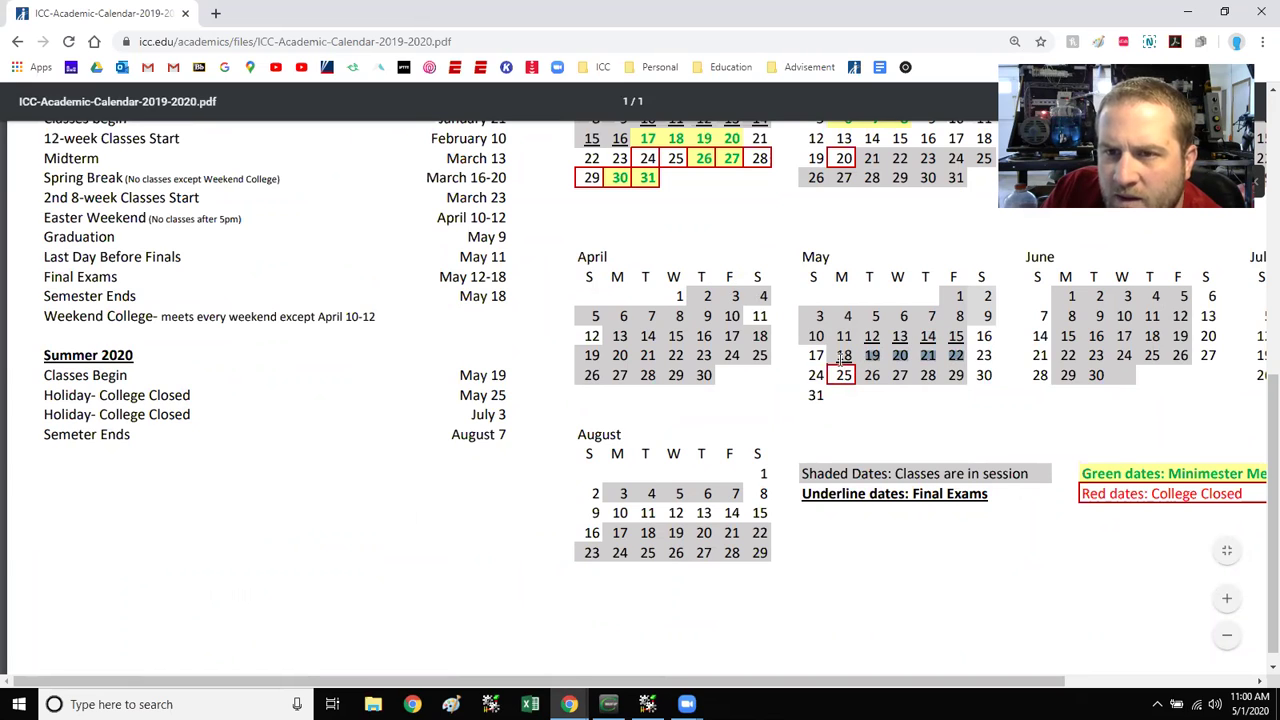
pyautogui.moveTo(843, 357); pyautogui.dragTo(968, 355)
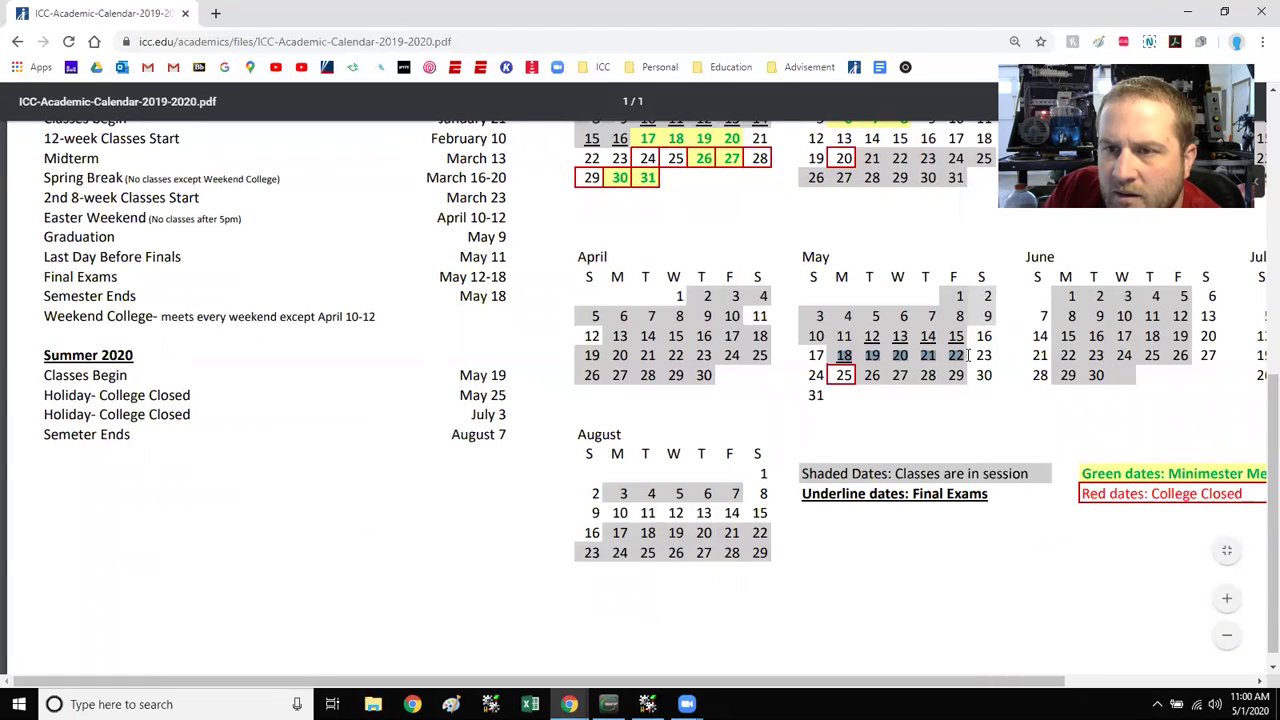
pyautogui.click(897, 420)
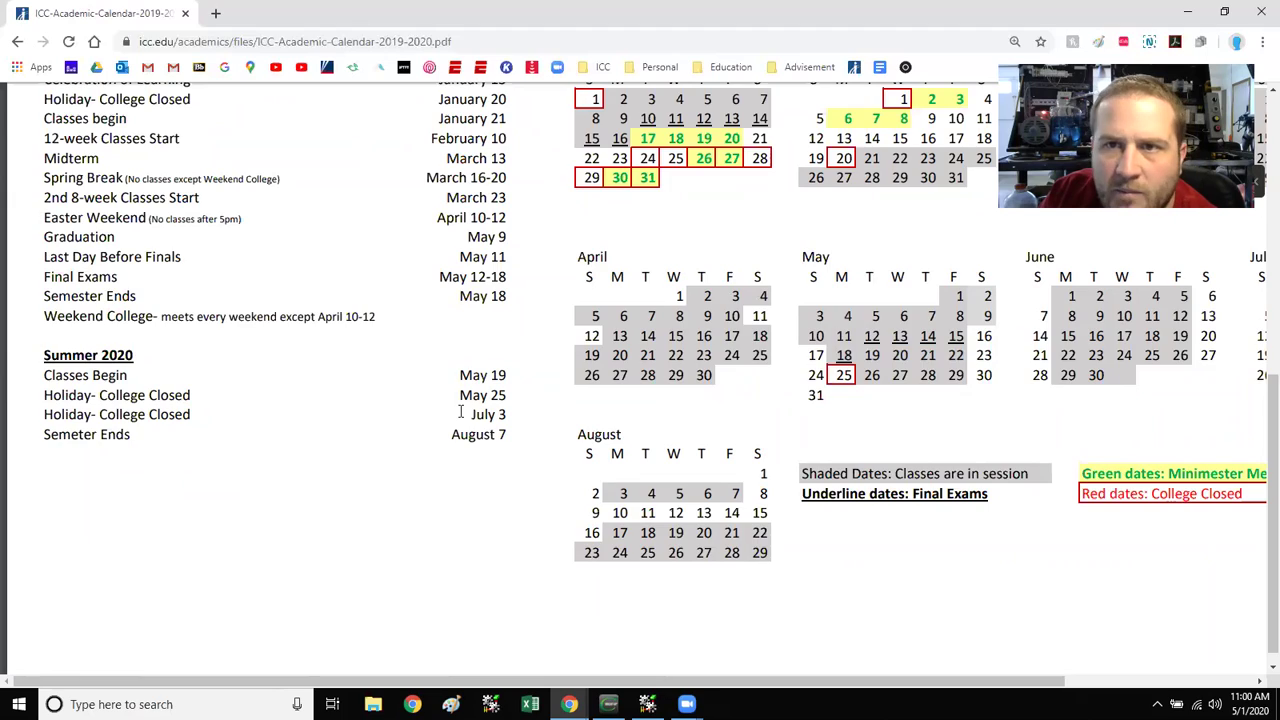
# Step: Return to the academic calendar's heading and show more of the page at a smaller size
pyautogui.scroll(1, 461, 411)
pyautogui.scroll(8, 461, 411)
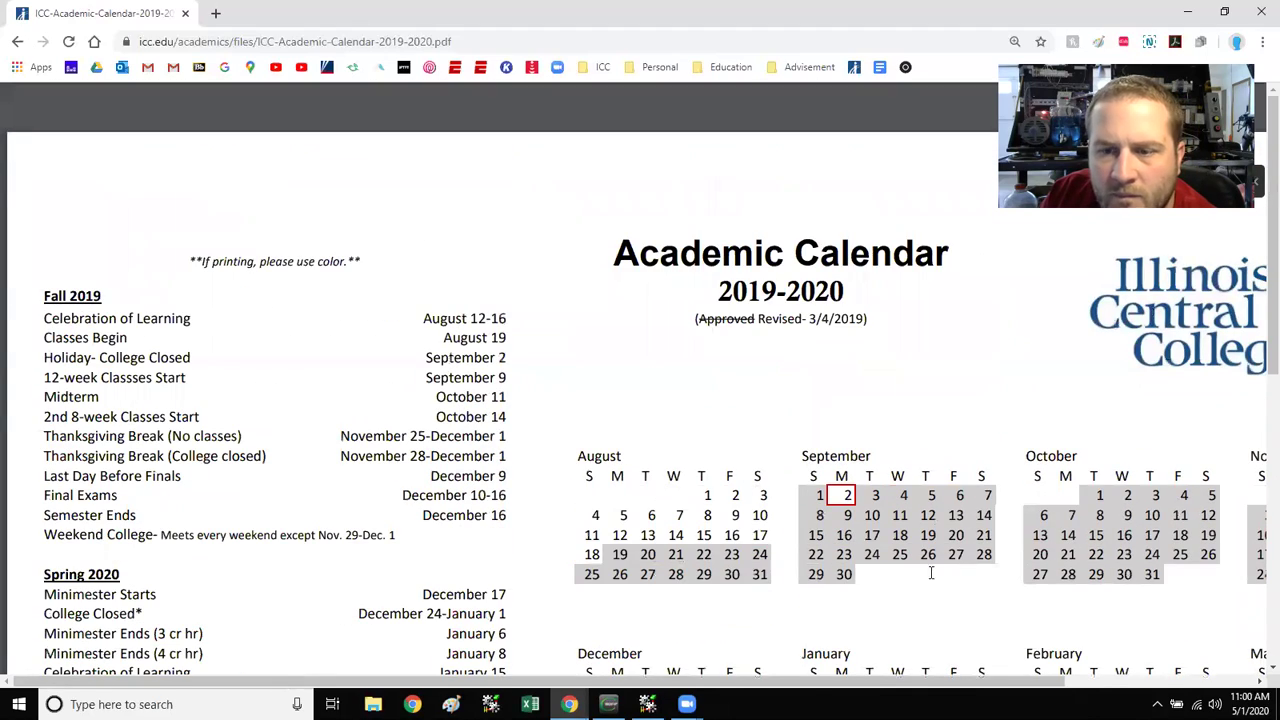
pyautogui.click(1226, 634)
pyautogui.click(1226, 634)
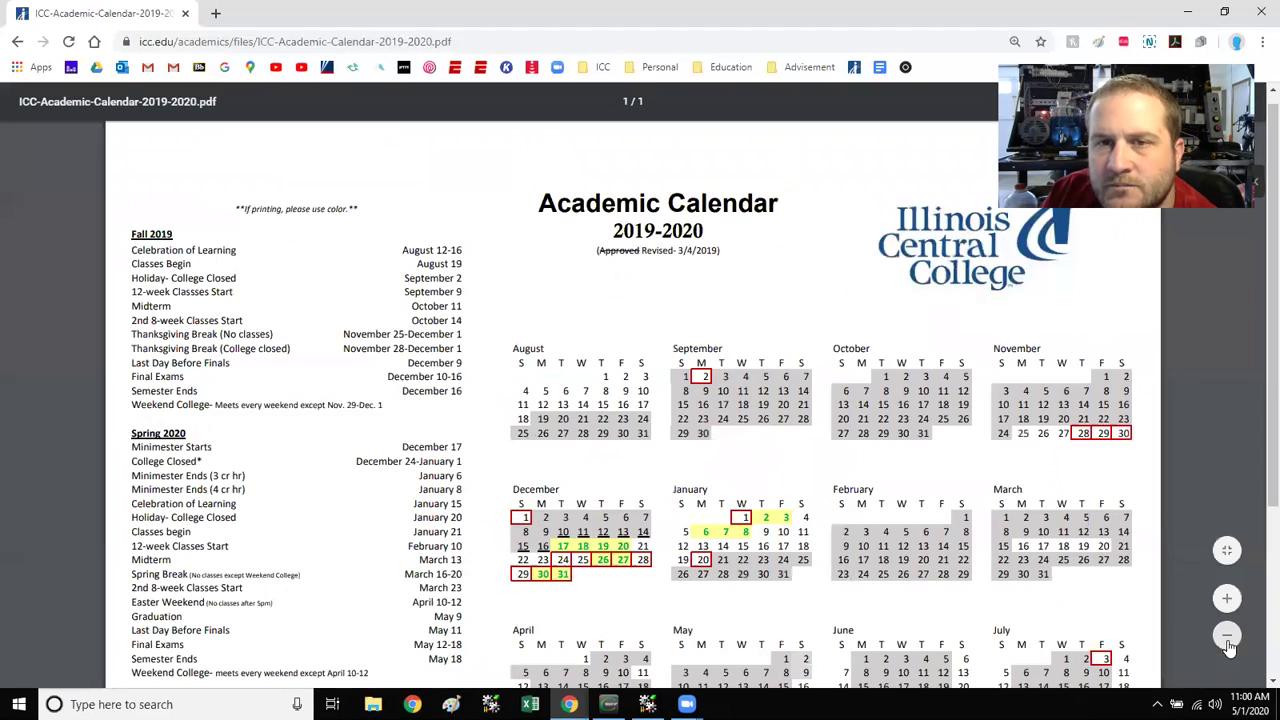
pyautogui.scroll(1, 862, 400)
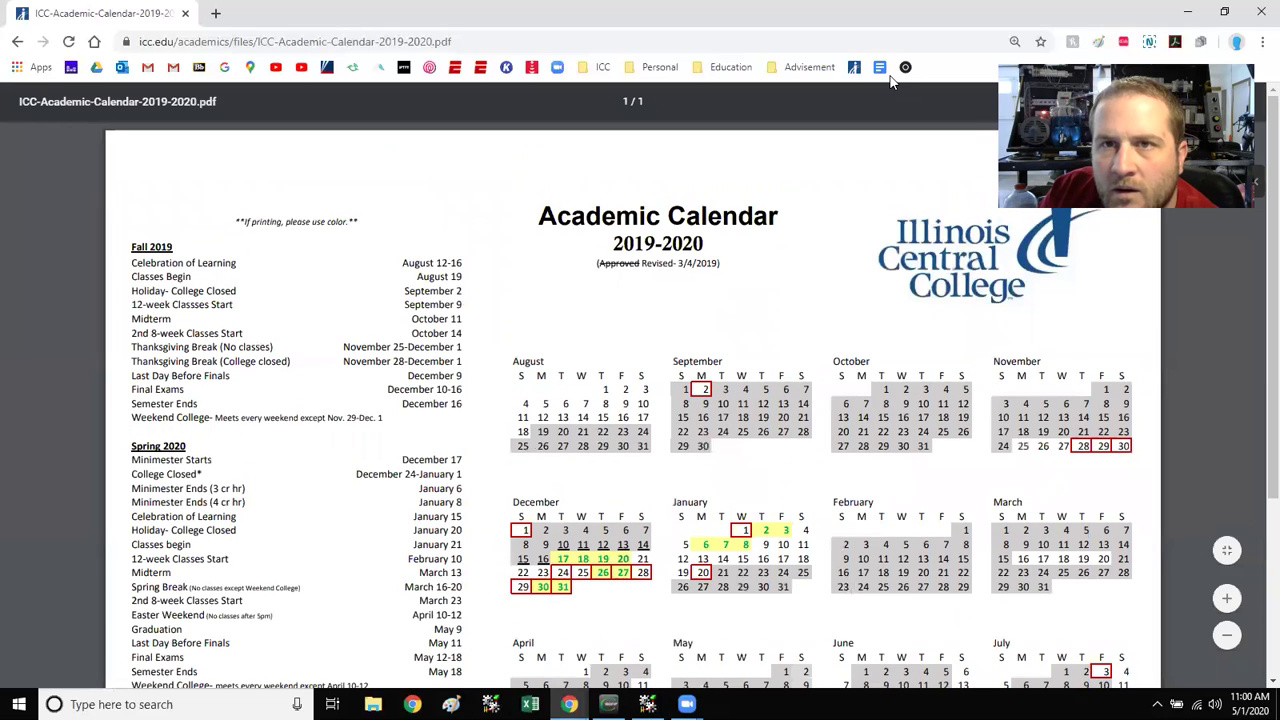